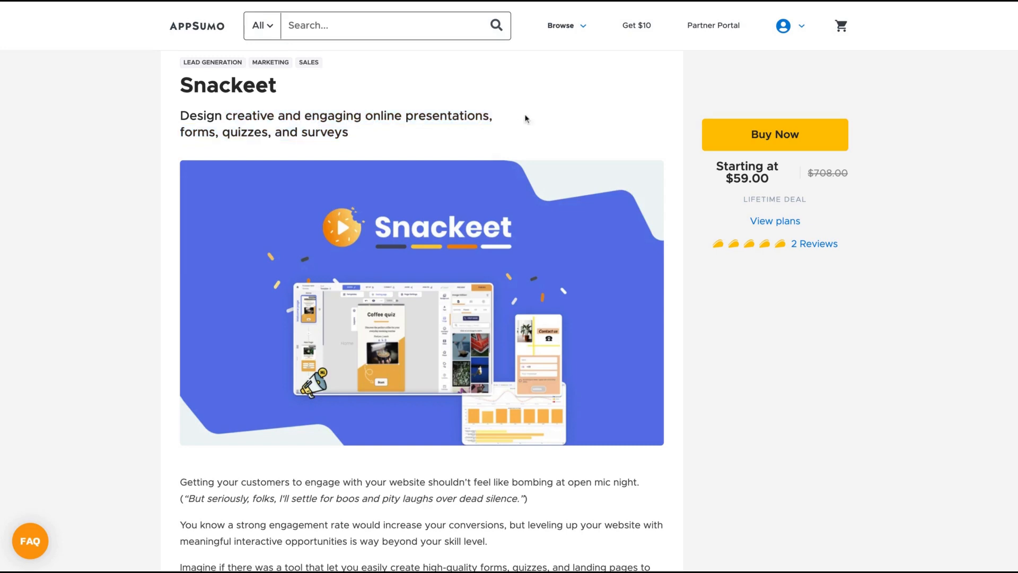
Review the Snackeet deal page's overview and the pricing and limits of its license tiers
{"action": "scroll", "coordinate": [695, 351], "scroll_direction": "down", "scroll_amount": 7}
{"action": "scroll", "coordinate": [696, 350], "scroll_direction": "down", "scroll_amount": 1}
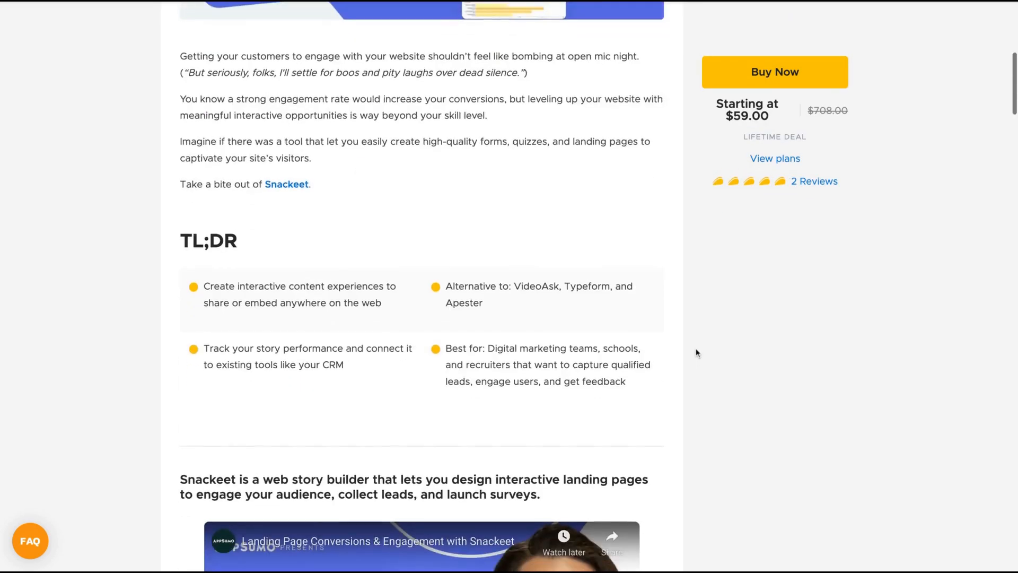
{"action": "scroll", "coordinate": [695, 350], "scroll_direction": "up", "scroll_amount": 1}
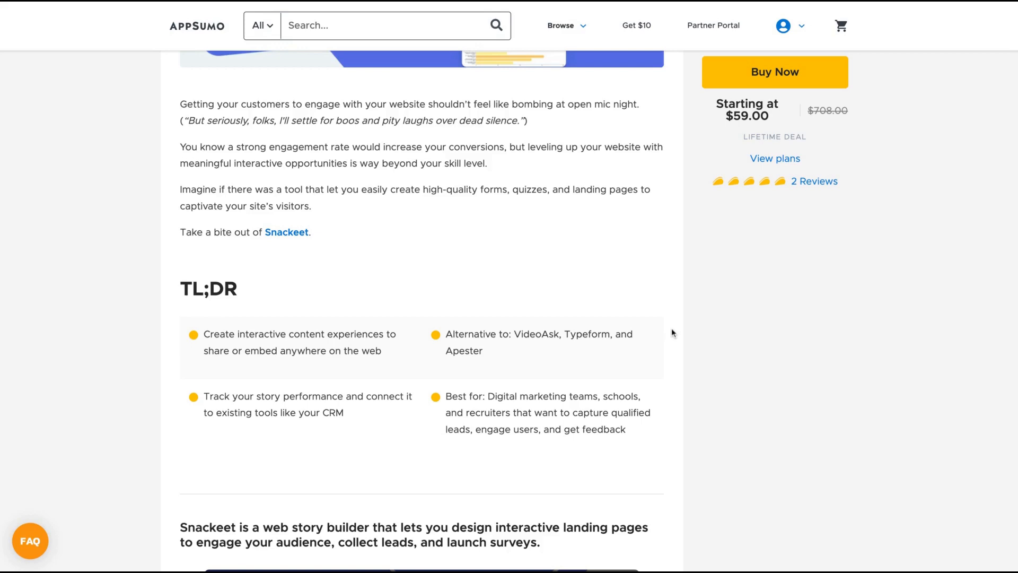
{"action": "scroll", "coordinate": [671, 333], "scroll_direction": "up", "scroll_amount": 7}
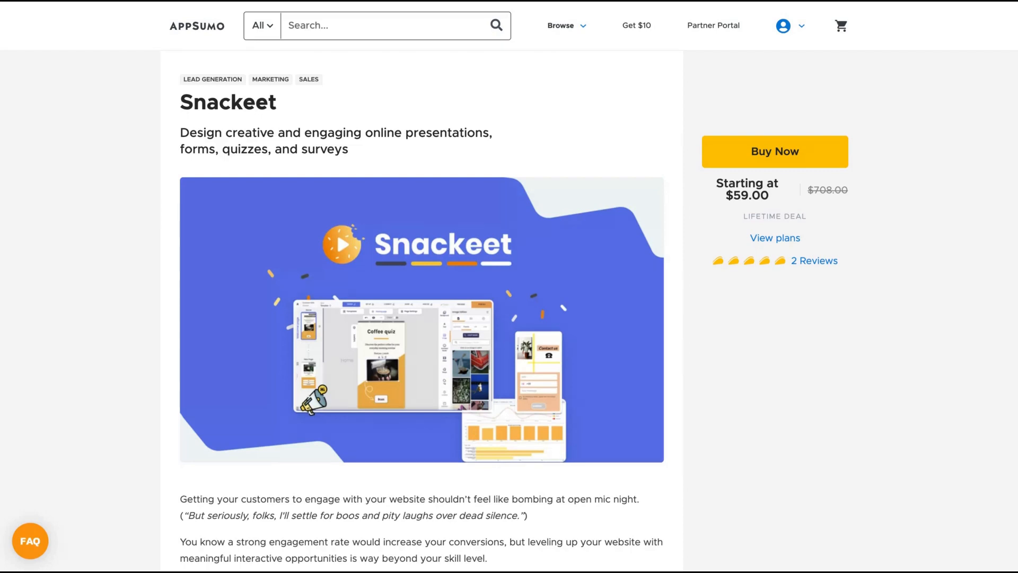
{"action": "scroll", "coordinate": [421, 313], "scroll_direction": "down", "scroll_amount": 20}
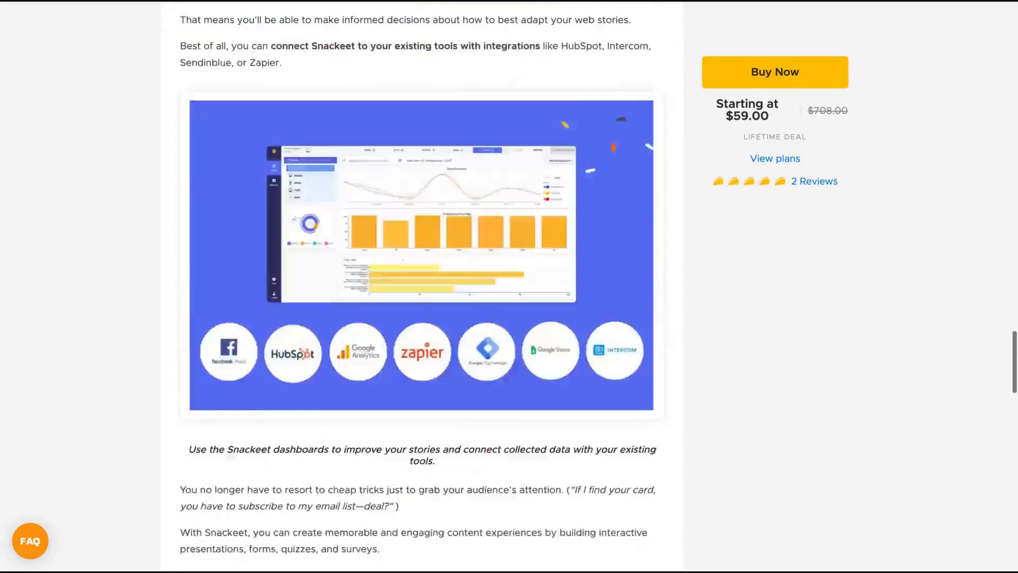
{"action": "scroll", "coordinate": [421, 286], "scroll_direction": "down", "scroll_amount": 10}
{"action": "scroll", "coordinate": [422, 286], "scroll_direction": "up", "scroll_amount": 1}
{"action": "scroll", "coordinate": [422, 286], "scroll_direction": "down", "scroll_amount": 1}
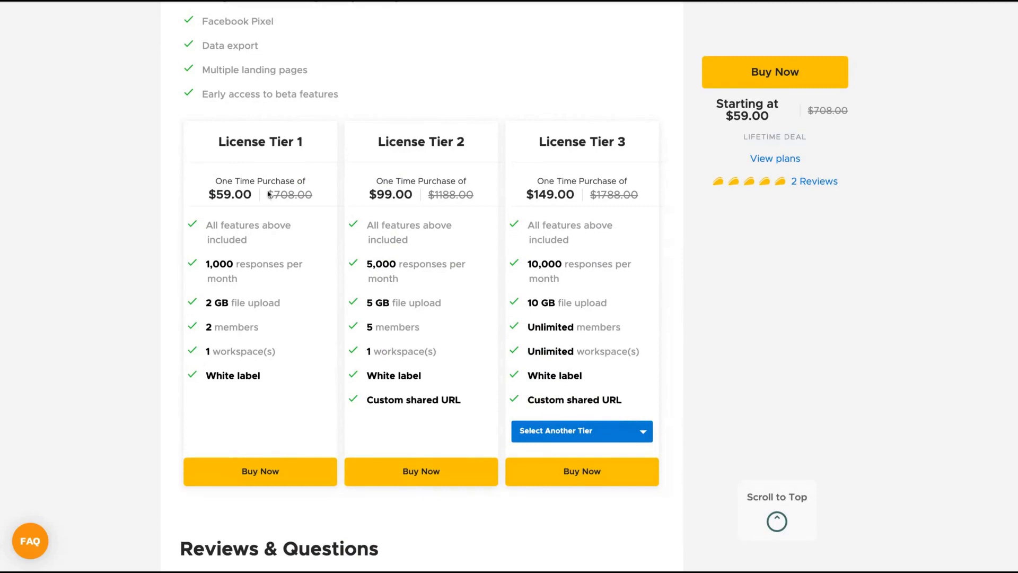
{"action": "double_click", "coordinate": [237, 266]}
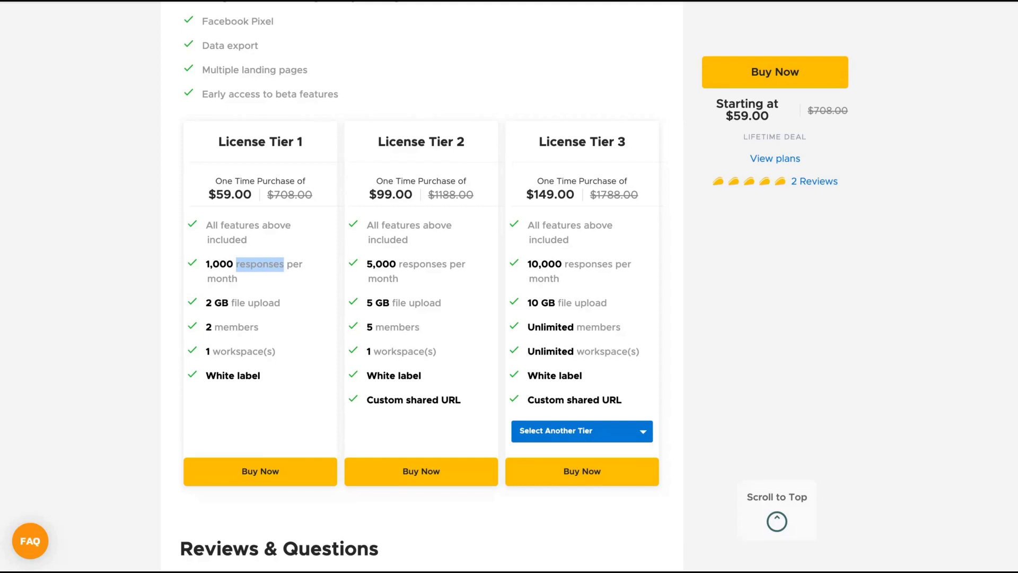
{"action": "left_click", "coordinate": [265, 265]}
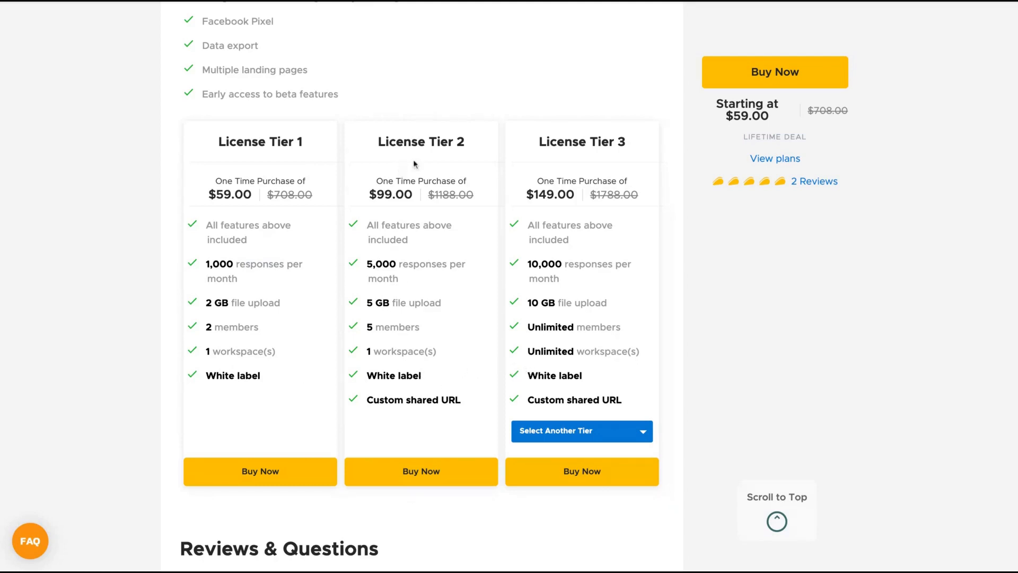
{"action": "left_click_drag", "start_coordinate": [373, 401], "coordinate": [462, 402]}
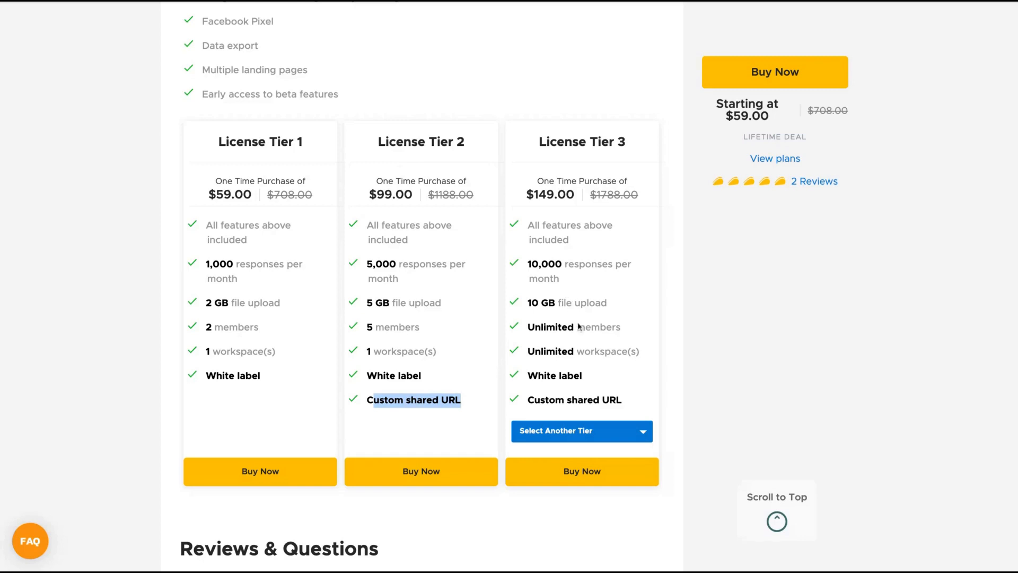
Examine the deal terms and the list of features included in all Snackeet plans
{"action": "scroll", "coordinate": [510, 290], "scroll_direction": "up", "scroll_amount": 2}
{"action": "scroll", "coordinate": [209, 277], "scroll_direction": "up", "scroll_amount": 1}
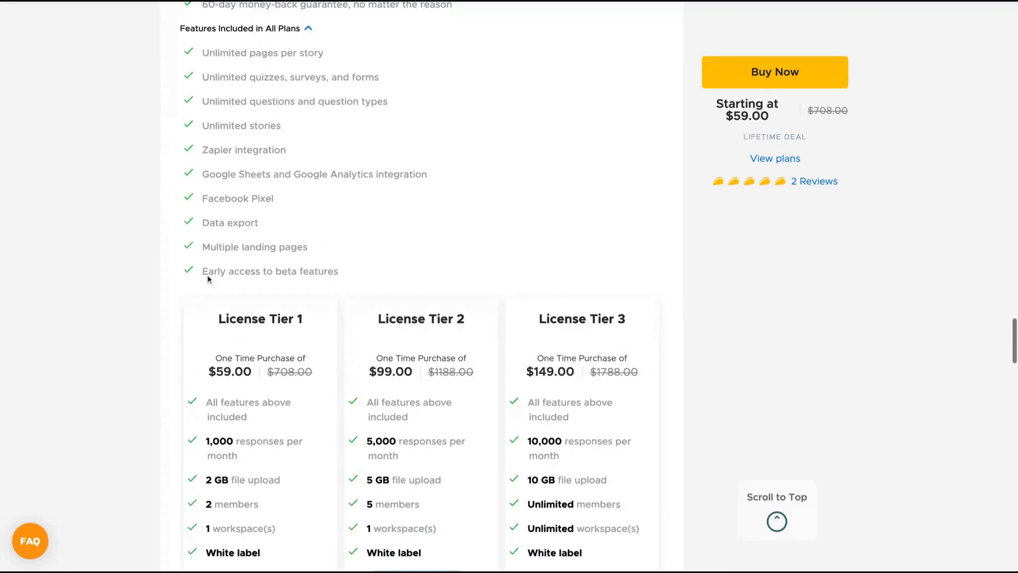
{"action": "triple_click", "coordinate": [205, 245]}
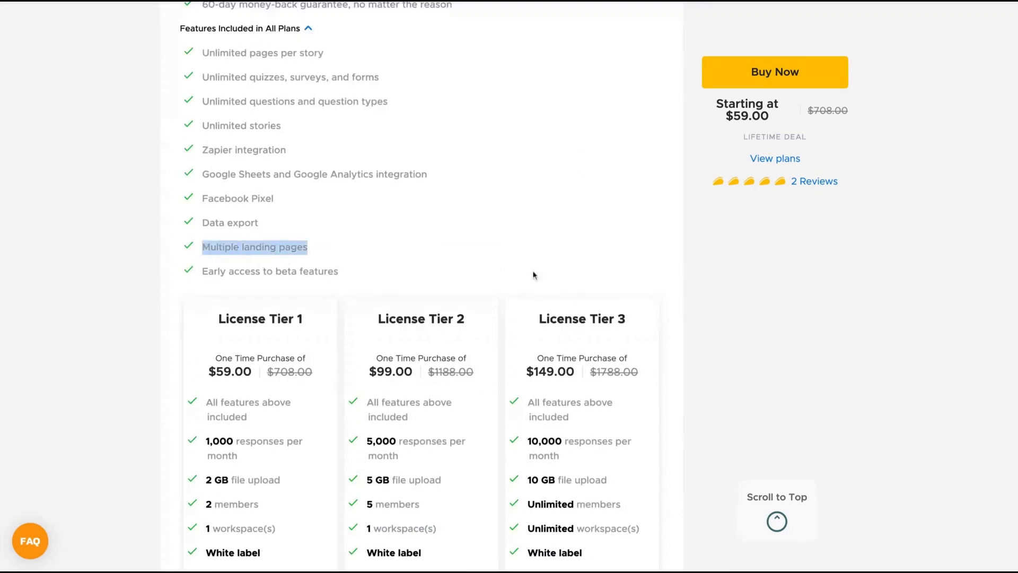
{"action": "scroll", "coordinate": [430, 192], "scroll_direction": "up", "scroll_amount": 2}
{"action": "scroll", "coordinate": [429, 192], "scroll_direction": "up", "scroll_amount": 2}
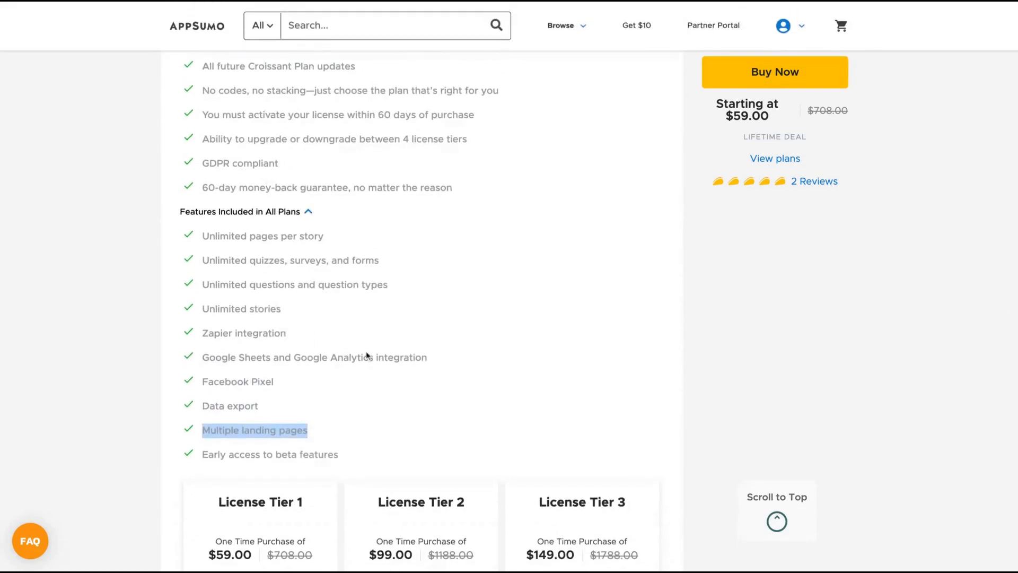
{"action": "scroll", "coordinate": [457, 374], "scroll_direction": "up", "scroll_amount": 1}
{"action": "scroll", "coordinate": [457, 374], "scroll_direction": "down", "scroll_amount": 7}
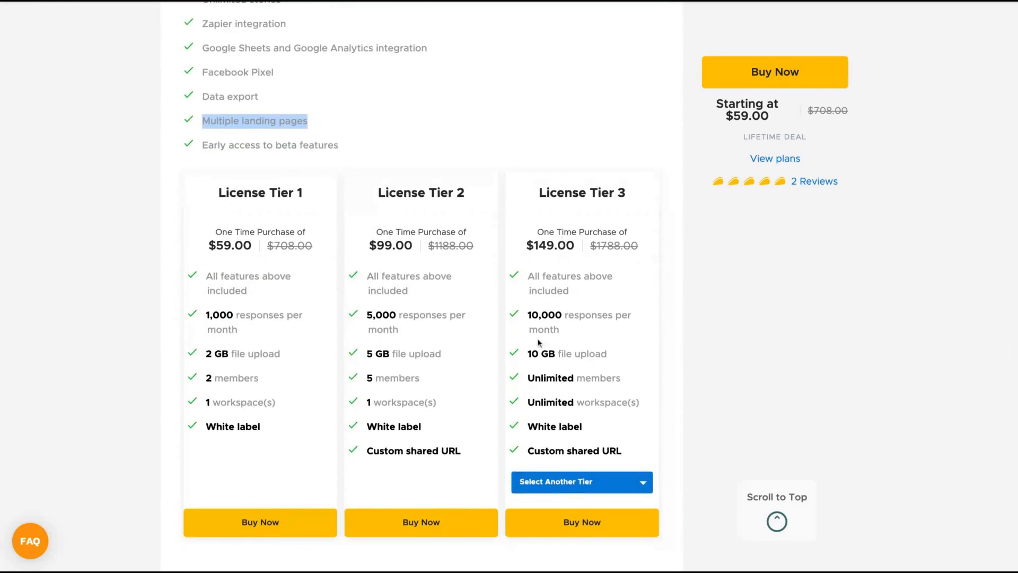
Compare the higher plans by showing License Tier 4 in the third pricing column and restoring License Tier 3
{"action": "left_click", "coordinate": [524, 481]}
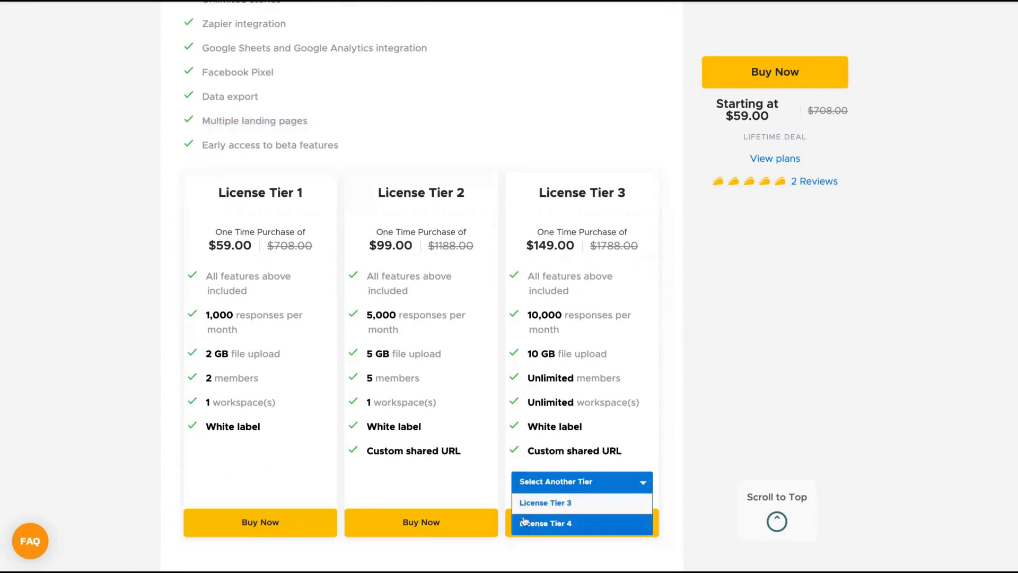
{"action": "left_click", "coordinate": [523, 523]}
{"action": "left_click_drag", "start_coordinate": [529, 356], "coordinate": [631, 403]}
{"action": "left_click", "coordinate": [618, 432]}
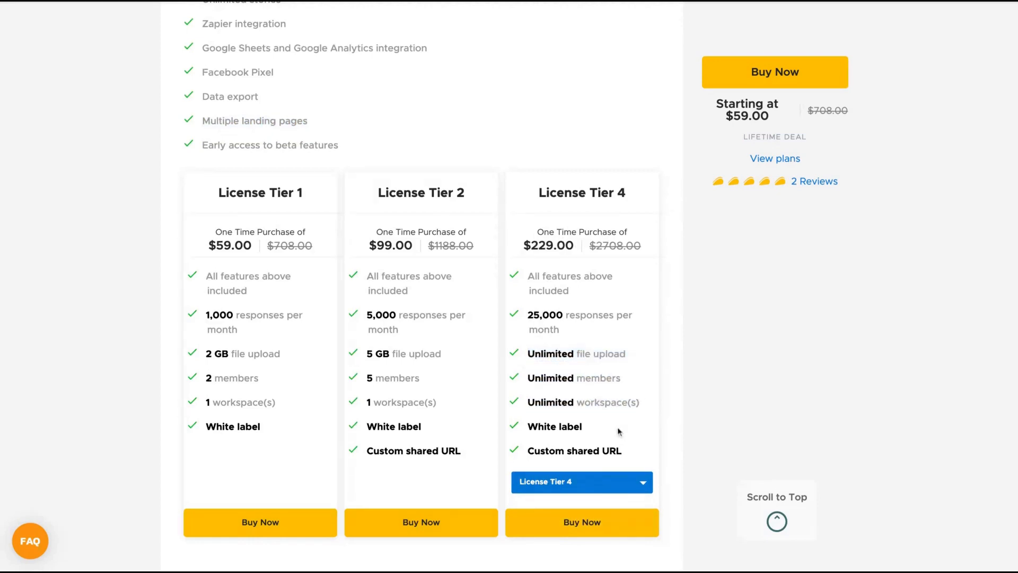
{"action": "left_click", "coordinate": [580, 486]}
{"action": "left_click", "coordinate": [578, 502]}
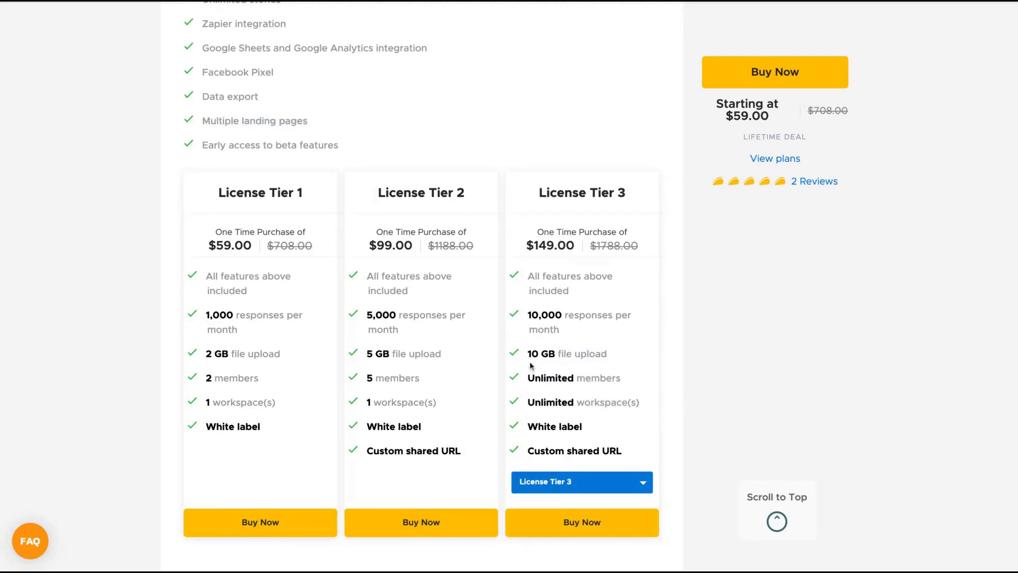
{"action": "triple_click", "coordinate": [529, 355]}
{"action": "left_click", "coordinate": [605, 369]}
{"action": "scroll", "coordinate": [354, 347], "scroll_direction": "down", "scroll_amount": 10}
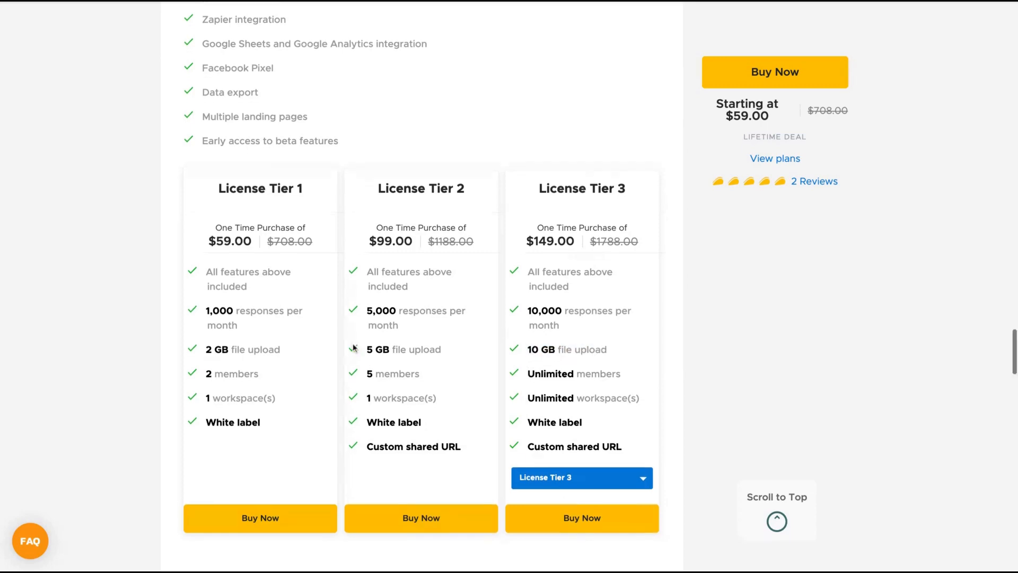
{"action": "scroll", "coordinate": [354, 347], "scroll_direction": "up", "scroll_amount": 10}
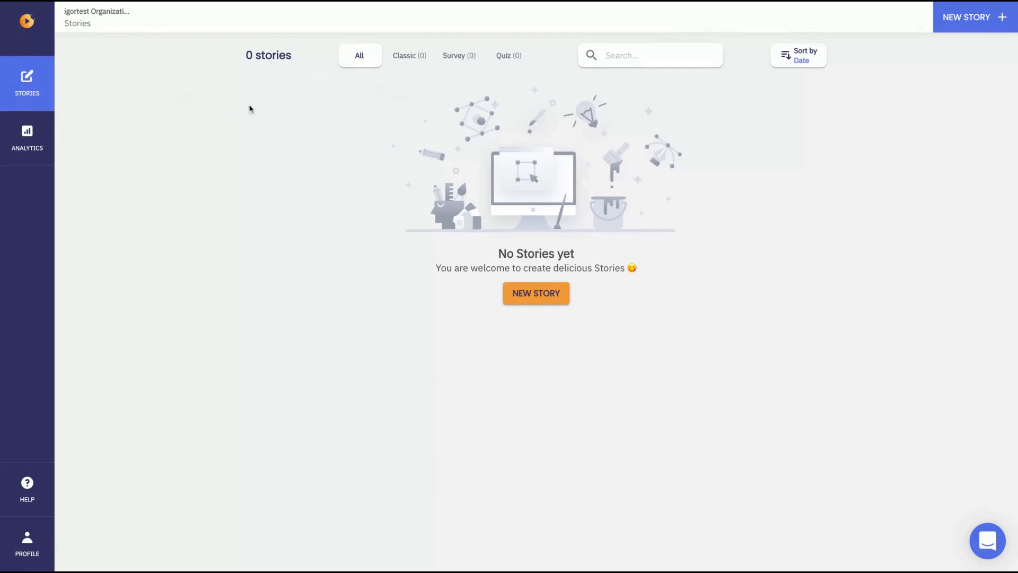
Look at the Analytics section of the Snackeet dashboard and return to Stories
{"action": "left_click", "coordinate": [35, 143]}
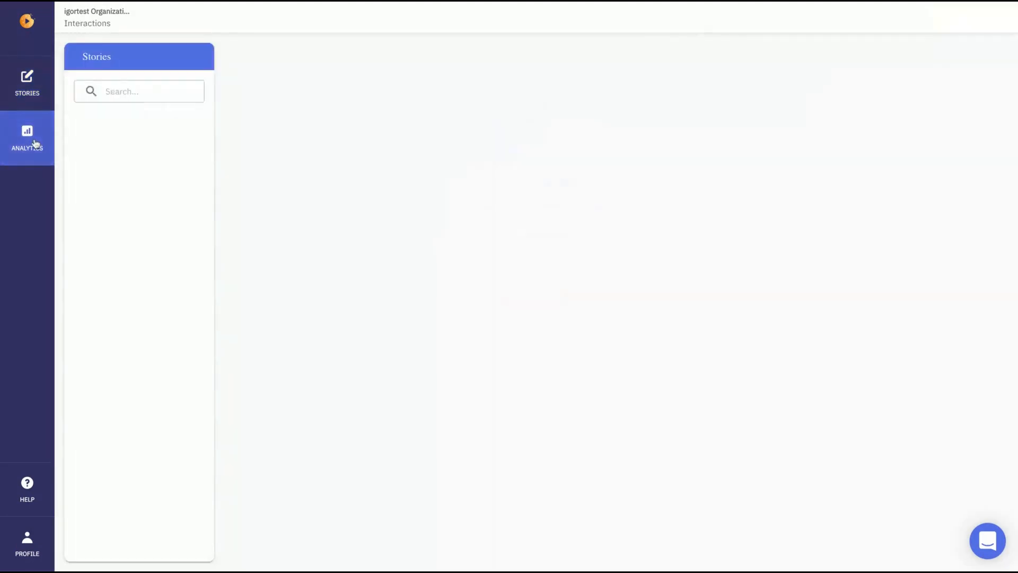
{"action": "left_click", "coordinate": [31, 91]}
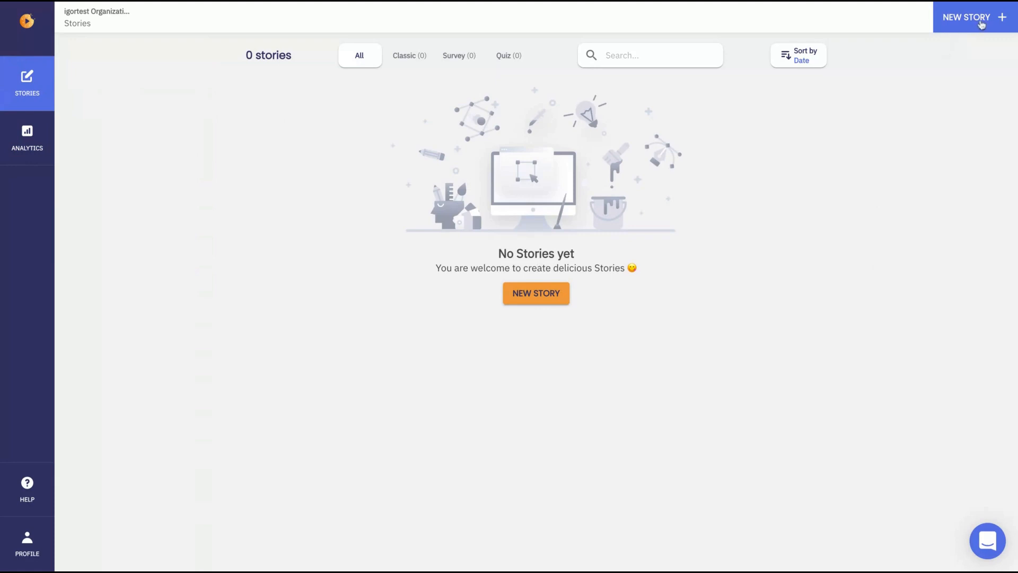
Start a new web story of the Classic type and continue to the story details
{"action": "left_click", "coordinate": [552, 291]}
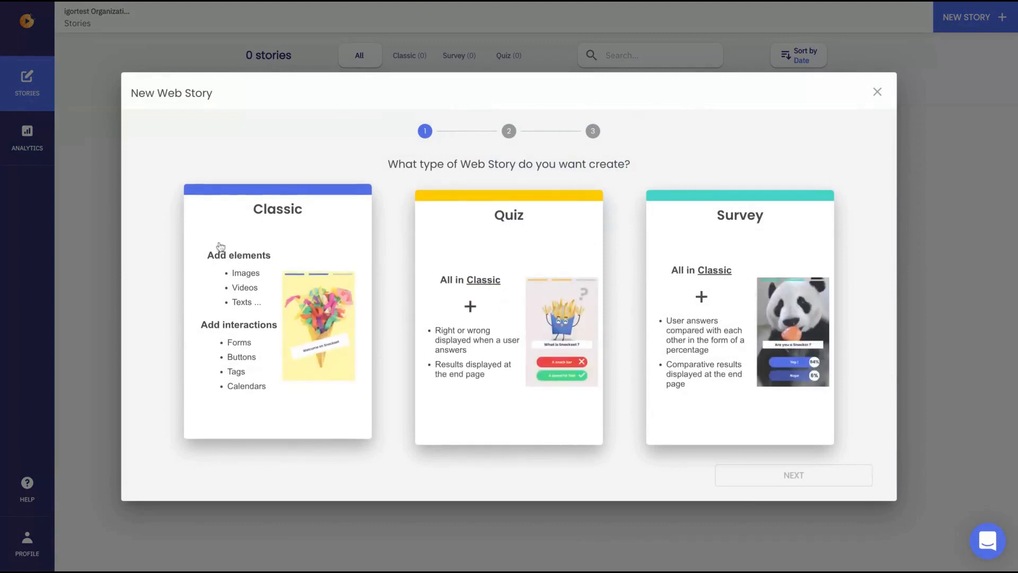
{"action": "left_click", "coordinate": [220, 246]}
{"action": "left_click", "coordinate": [489, 248]}
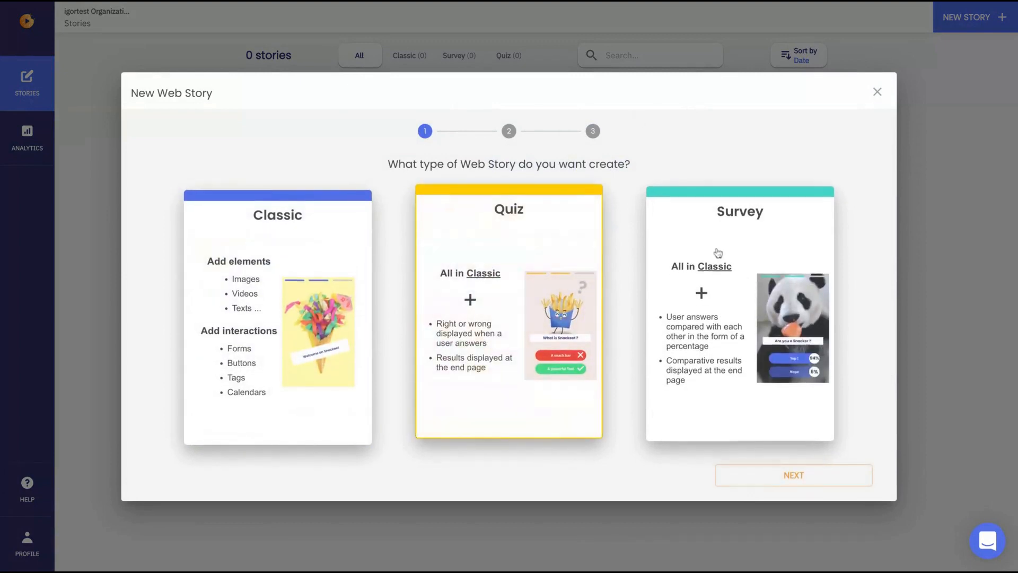
{"action": "left_click", "coordinate": [340, 243]}
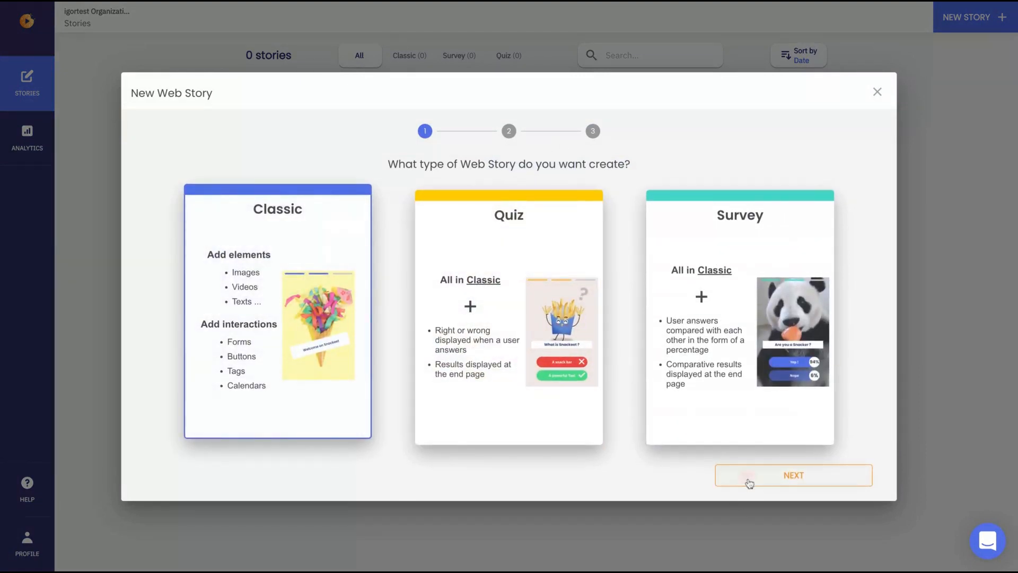
{"action": "left_click", "coordinate": [750, 483]}
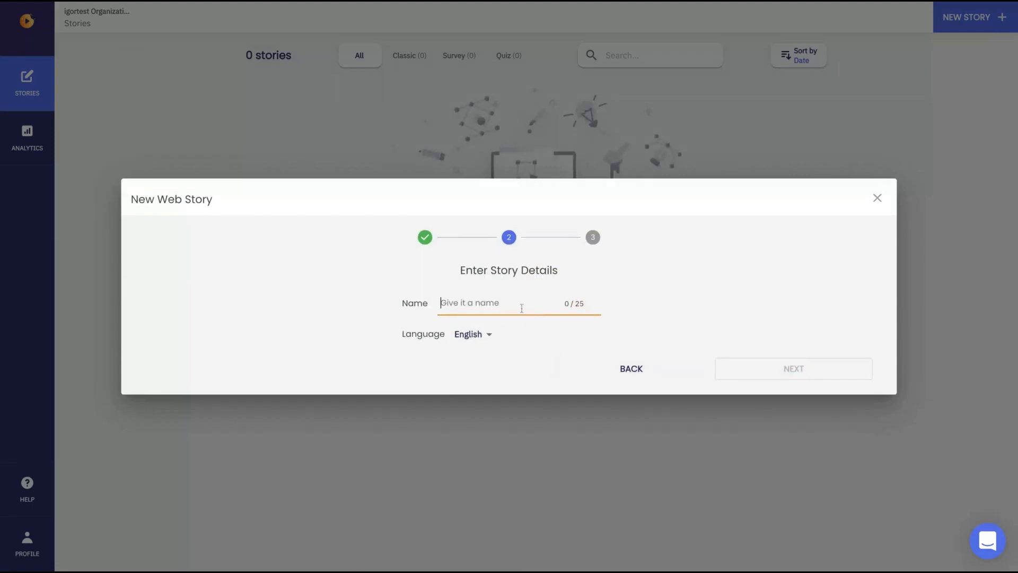
Name the story "Test", keep English as its language, and continue to template selection
{"action": "type", "text": "Test"}
{"action": "left_click", "coordinate": [489, 332]}
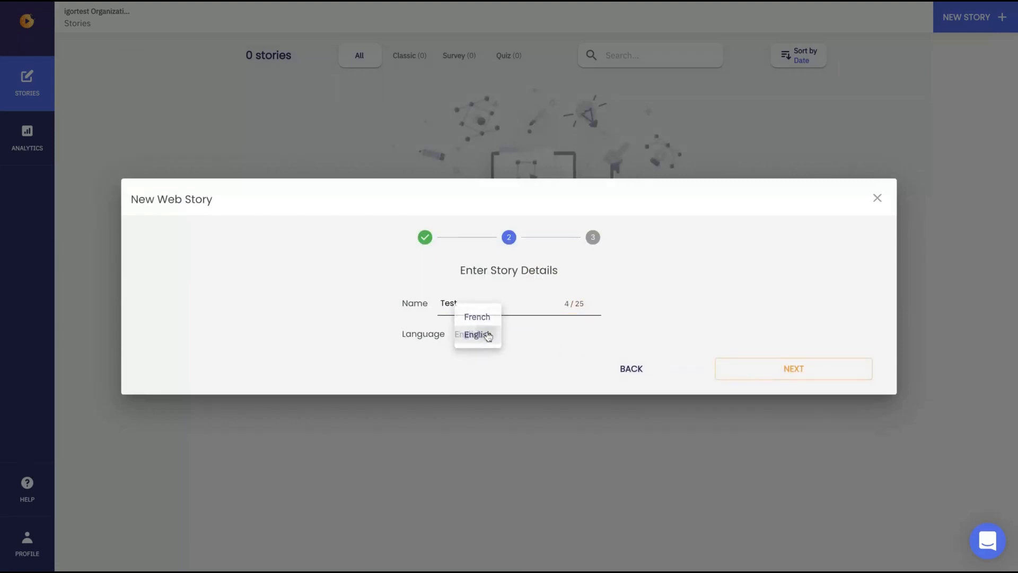
{"action": "left_click", "coordinate": [485, 333]}
{"action": "left_click", "coordinate": [765, 371]}
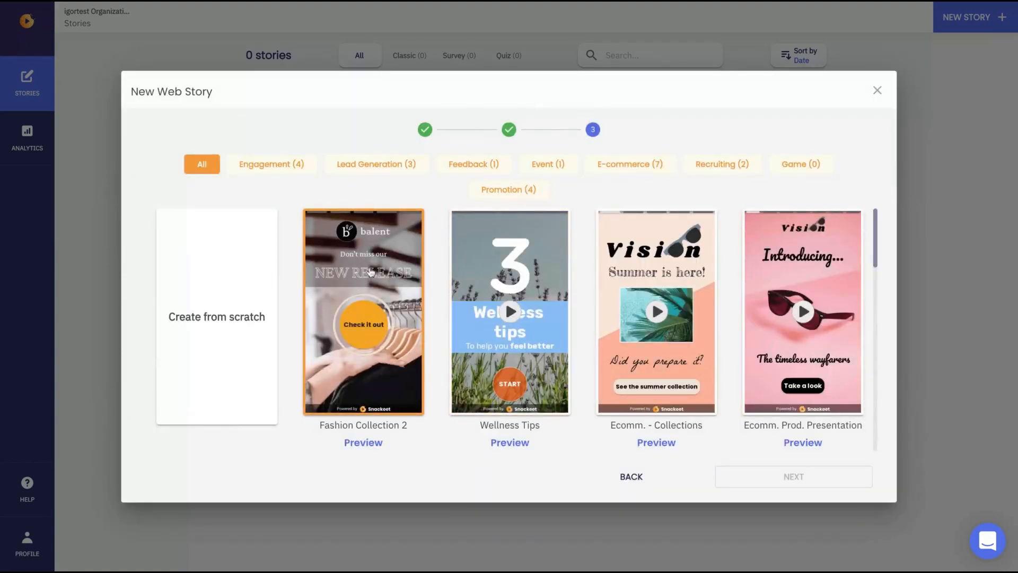
Browse the full list of available story templates
{"action": "scroll", "coordinate": [509, 329], "scroll_direction": "down", "scroll_amount": 5}
{"action": "scroll", "coordinate": [509, 329], "scroll_direction": "up", "scroll_amount": 5}
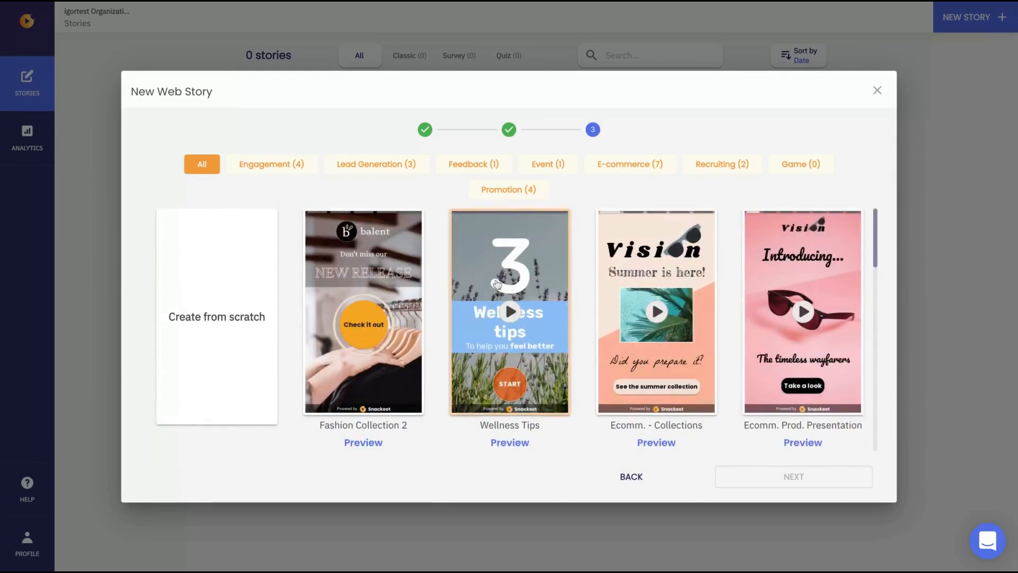
{"action": "scroll", "coordinate": [429, 322], "scroll_direction": "down", "scroll_amount": 5}
{"action": "scroll", "coordinate": [430, 323], "scroll_direction": "up", "scroll_amount": 5}
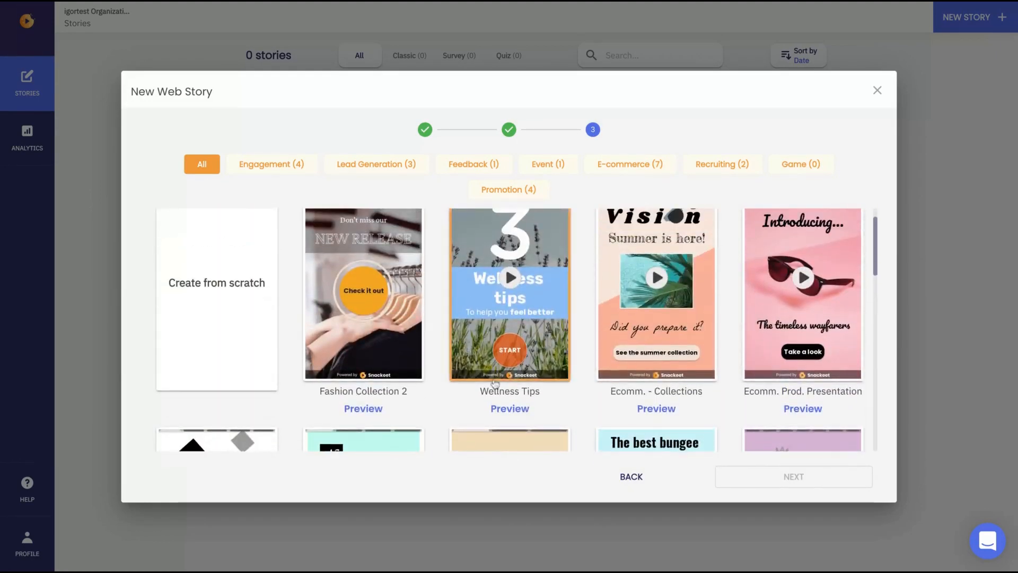
{"action": "scroll", "coordinate": [500, 421], "scroll_direction": "down", "scroll_amount": 6}
{"action": "scroll", "coordinate": [499, 421], "scroll_direction": "down", "scroll_amount": 5}
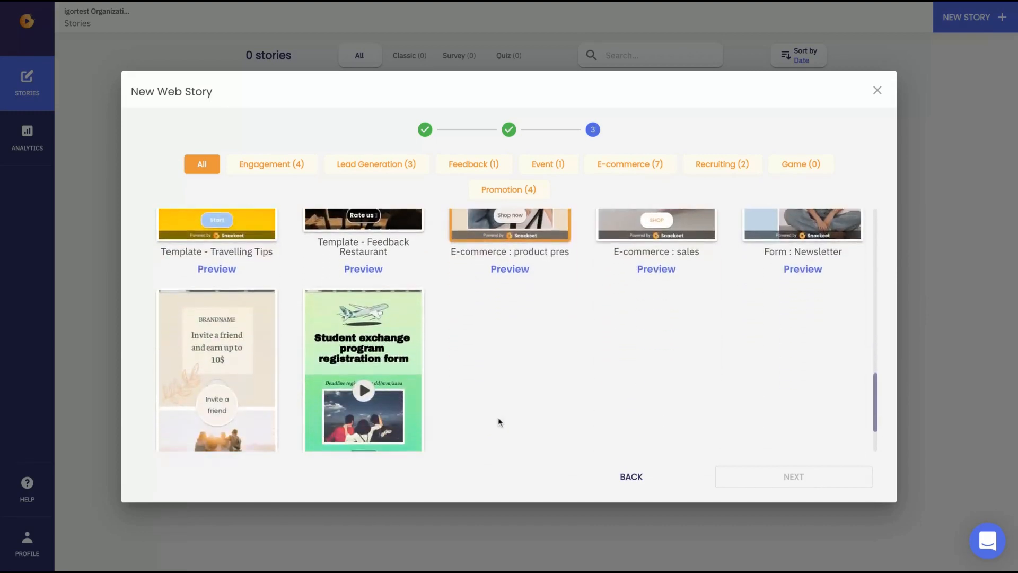
{"action": "scroll", "coordinate": [500, 421], "scroll_direction": "up", "scroll_amount": 10}
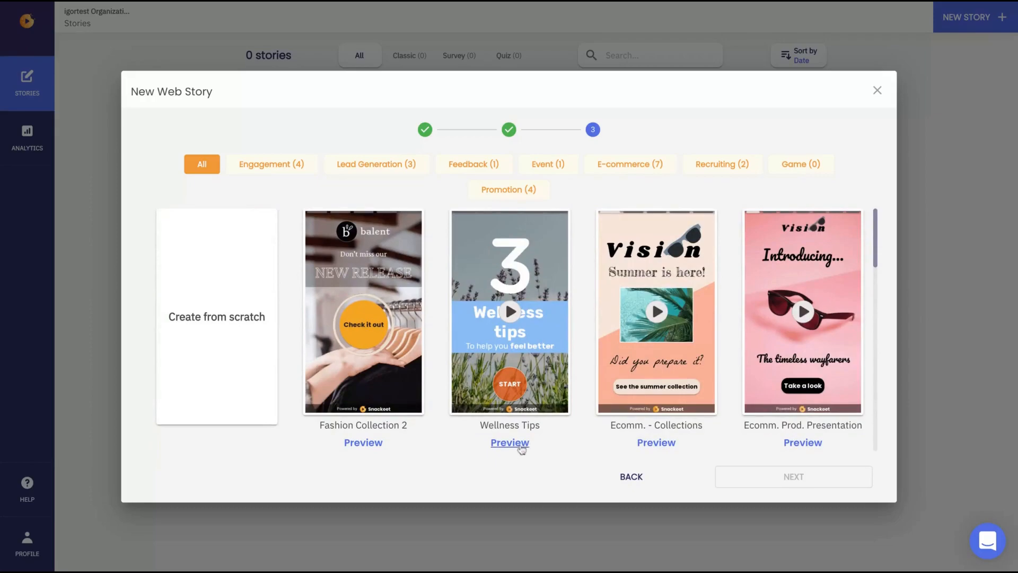
Preview the Wellness Tips template and page through its slides
{"action": "left_click", "coordinate": [522, 445]}
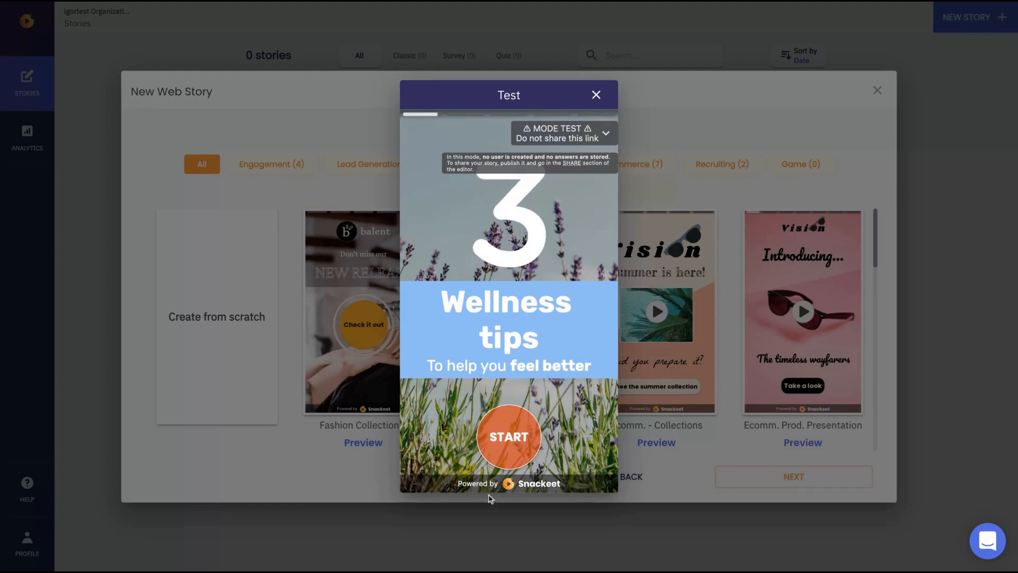
{"action": "left_click", "coordinate": [511, 418]}
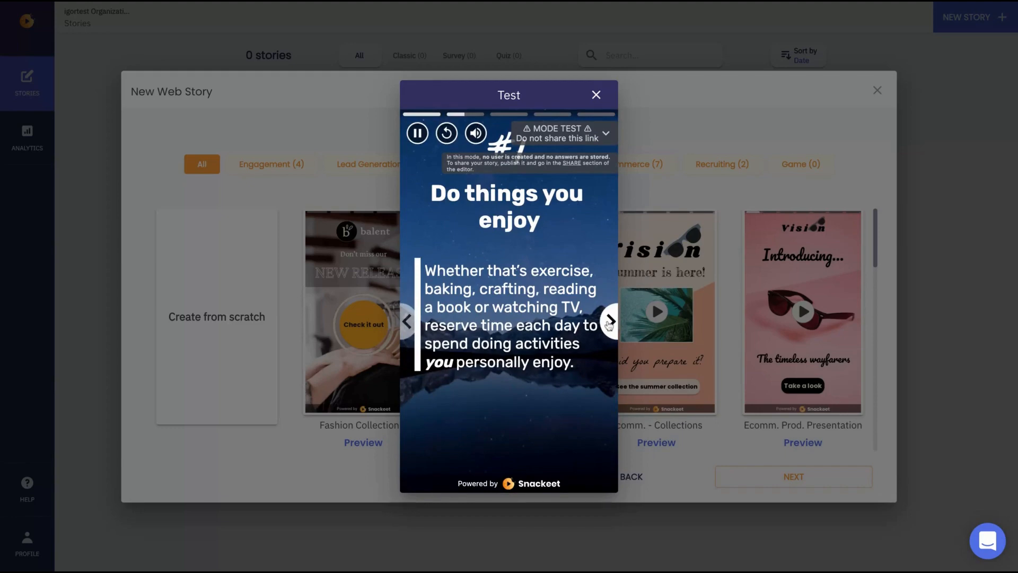
{"action": "left_click", "coordinate": [610, 322]}
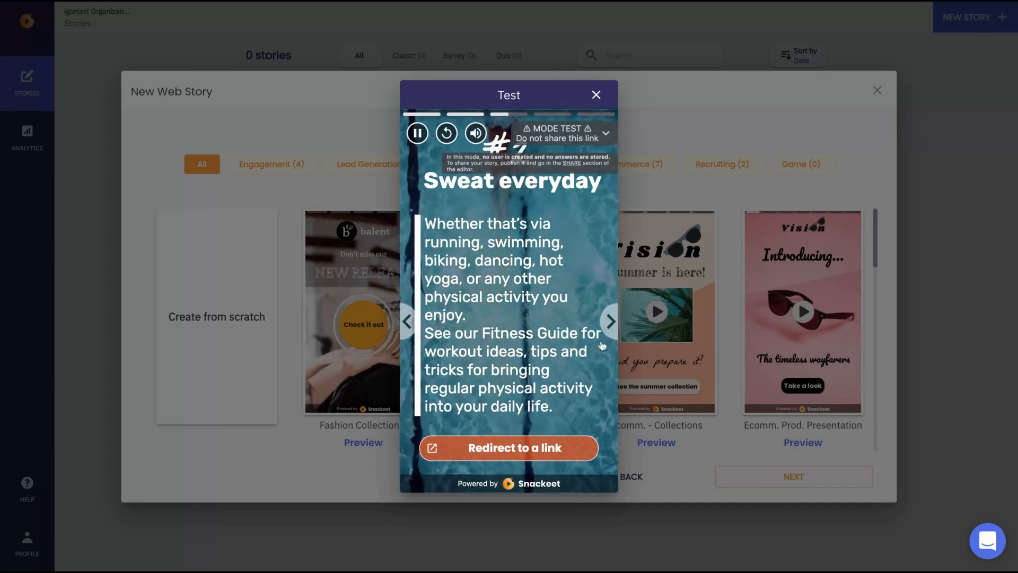
{"action": "left_click", "coordinate": [610, 323]}
Preview the Skincare Tips template, open its tips and page through the slides
{"action": "scroll", "coordinate": [583, 358], "scroll_direction": "down", "scroll_amount": 5}
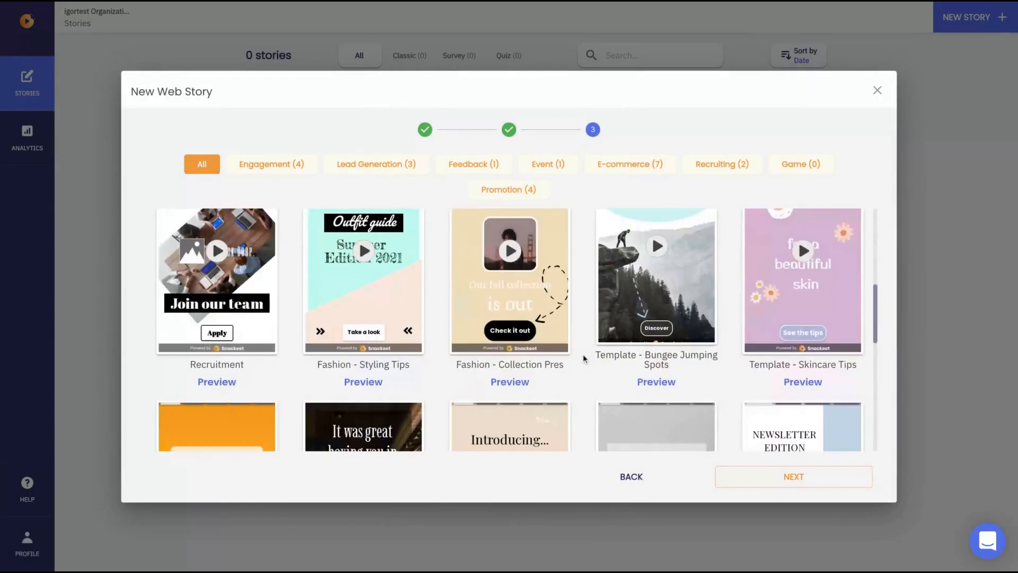
{"action": "scroll", "coordinate": [584, 358], "scroll_direction": "down", "scroll_amount": 1}
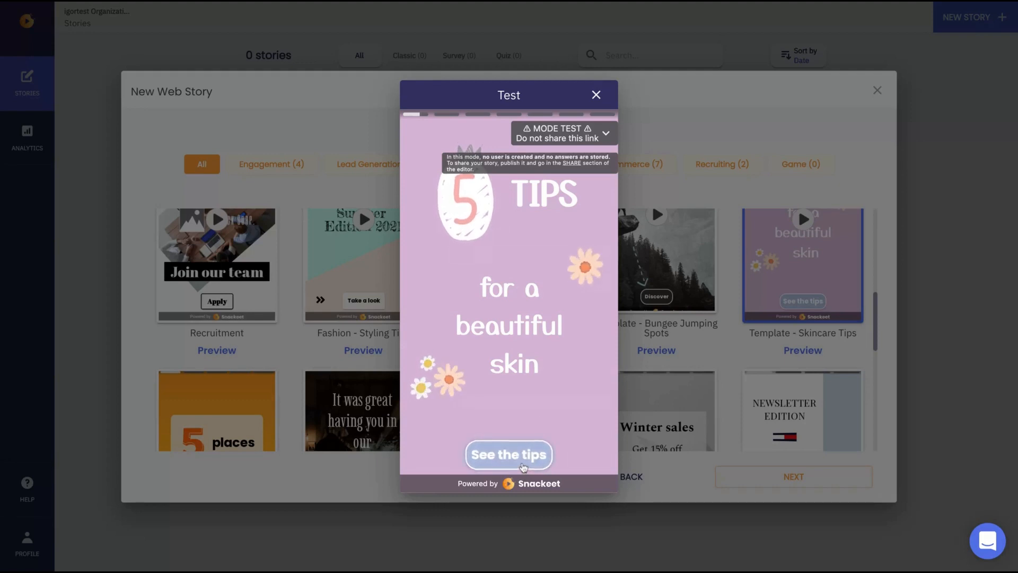
{"action": "left_click", "coordinate": [523, 468]}
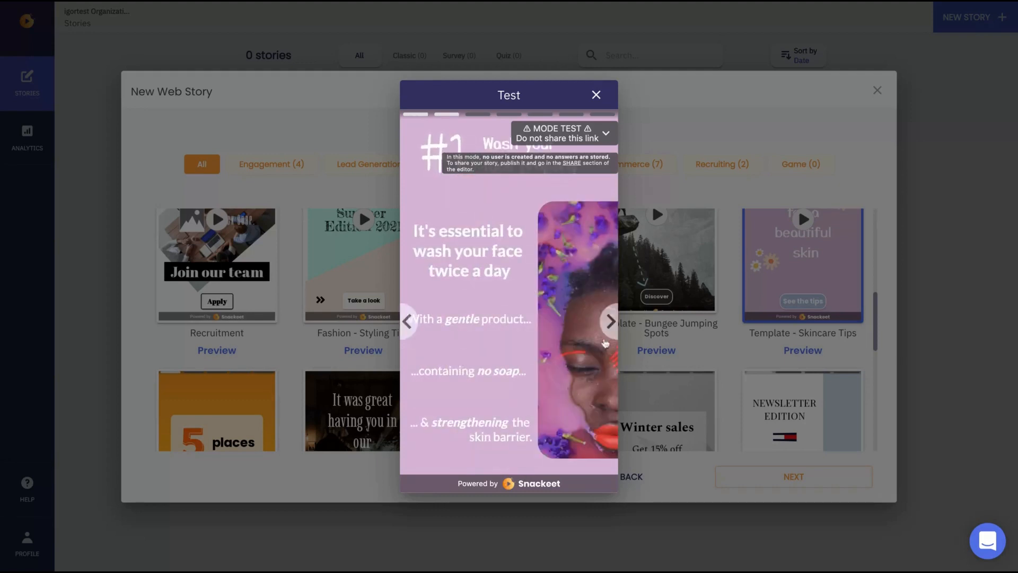
{"action": "left_click", "coordinate": [611, 328]}
{"action": "left_click", "coordinate": [611, 328]}
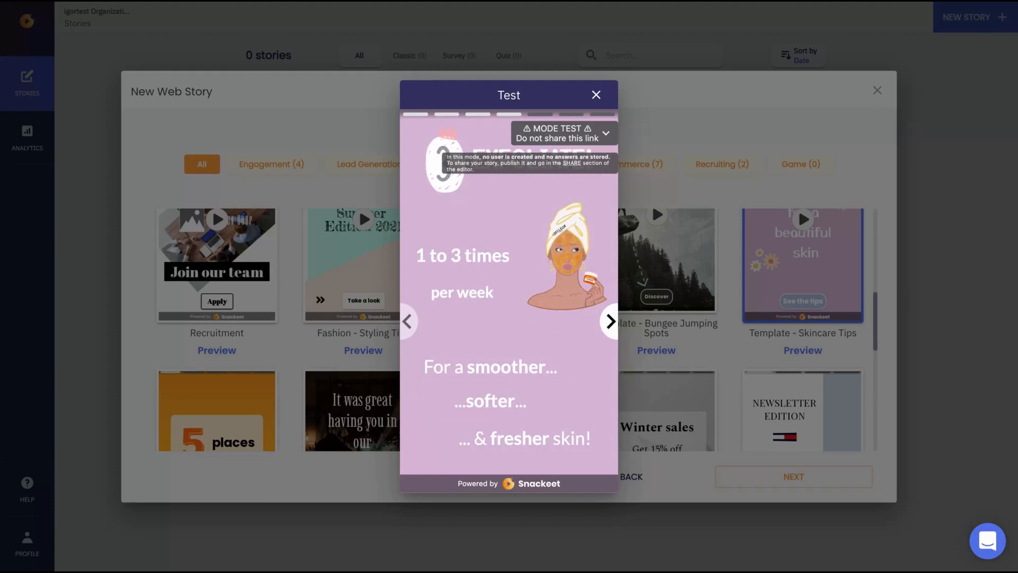
{"action": "left_click", "coordinate": [612, 329]}
{"action": "left_click", "coordinate": [611, 328]}
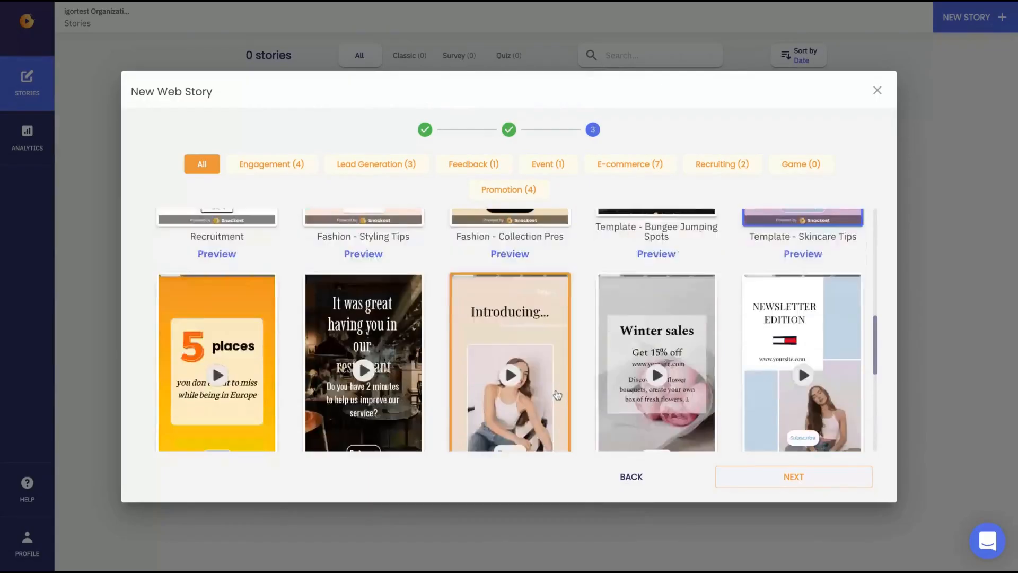
Preview the Form : Newsletter template up to its subscription form, then close the preview and the new story dialog
{"action": "scroll", "coordinate": [556, 391], "scroll_direction": "down", "scroll_amount": 4}
{"action": "scroll", "coordinate": [556, 391], "scroll_direction": "up", "scroll_amount": 3}
{"action": "scroll", "coordinate": [567, 391], "scroll_direction": "down", "scroll_amount": 1}
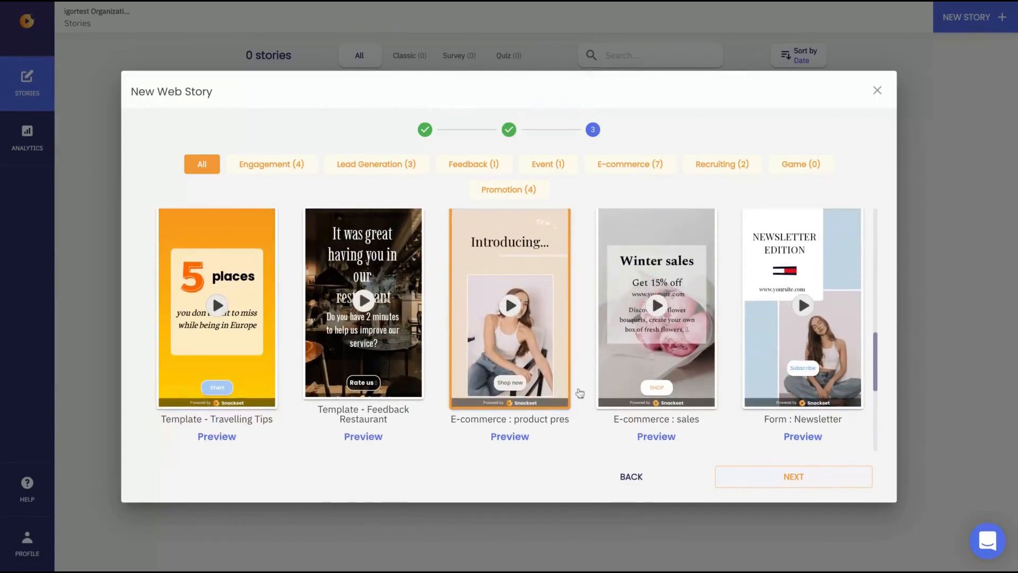
{"action": "left_click", "coordinate": [803, 436]}
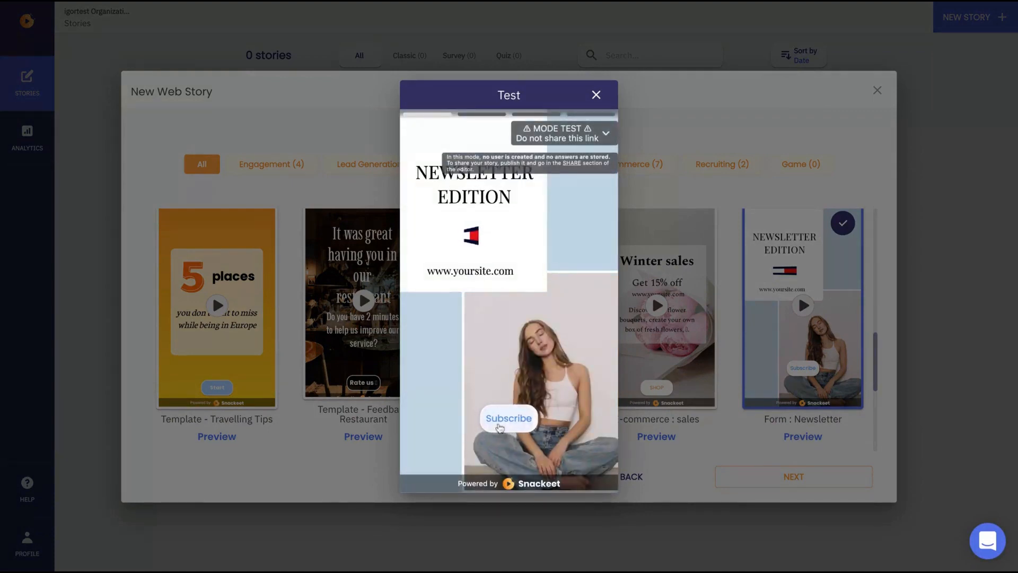
{"action": "left_click", "coordinate": [500, 428]}
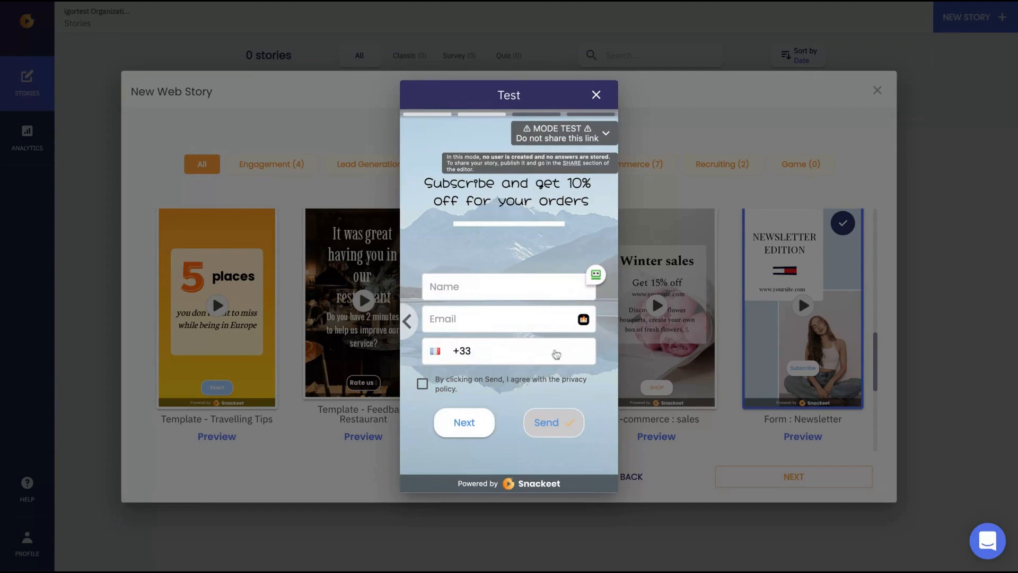
{"action": "left_click", "coordinate": [596, 95]}
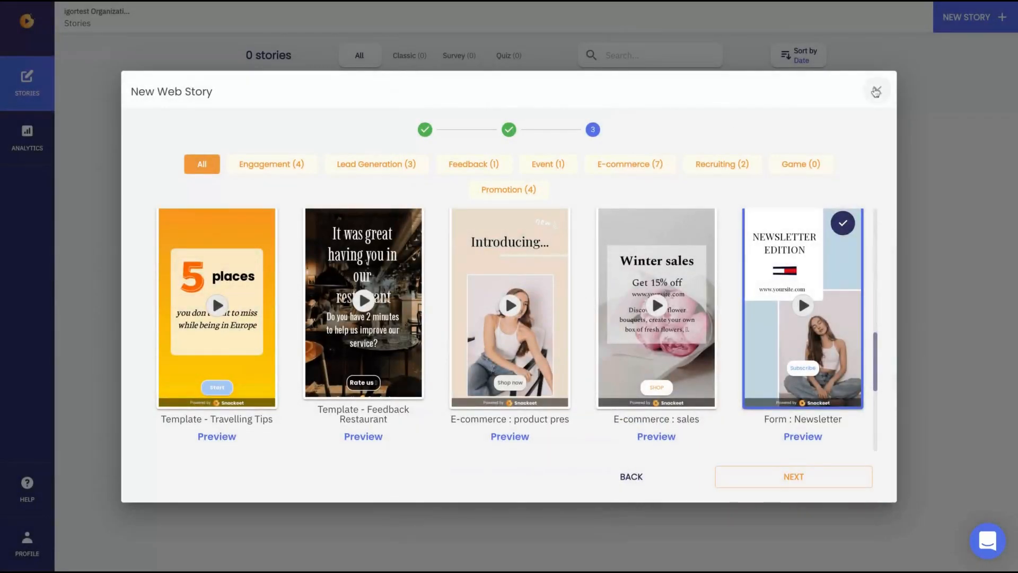
{"action": "left_click", "coordinate": [876, 91]}
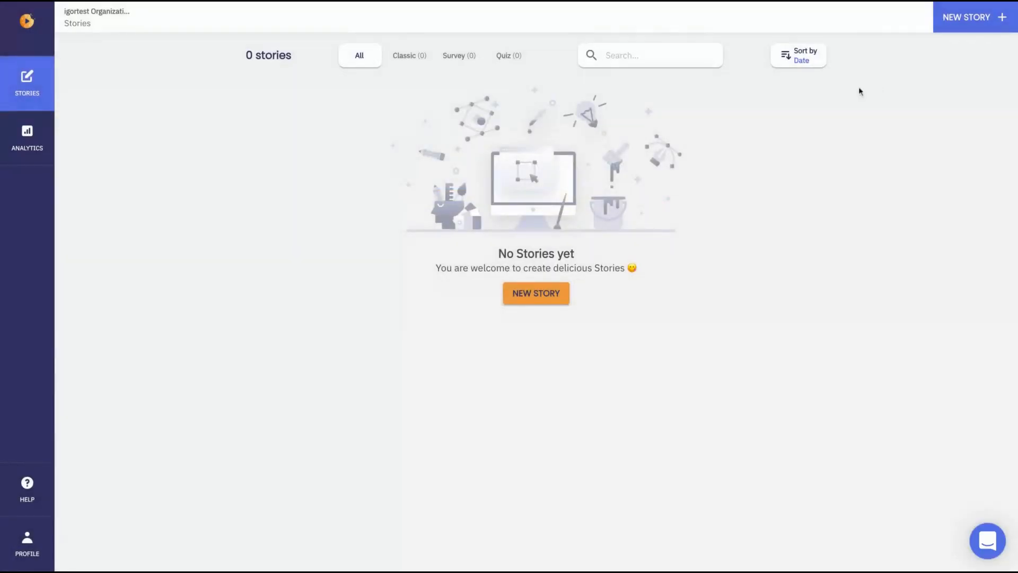
Start a new web story of the Quiz type and browse the available quiz templates
{"action": "left_click", "coordinate": [537, 298]}
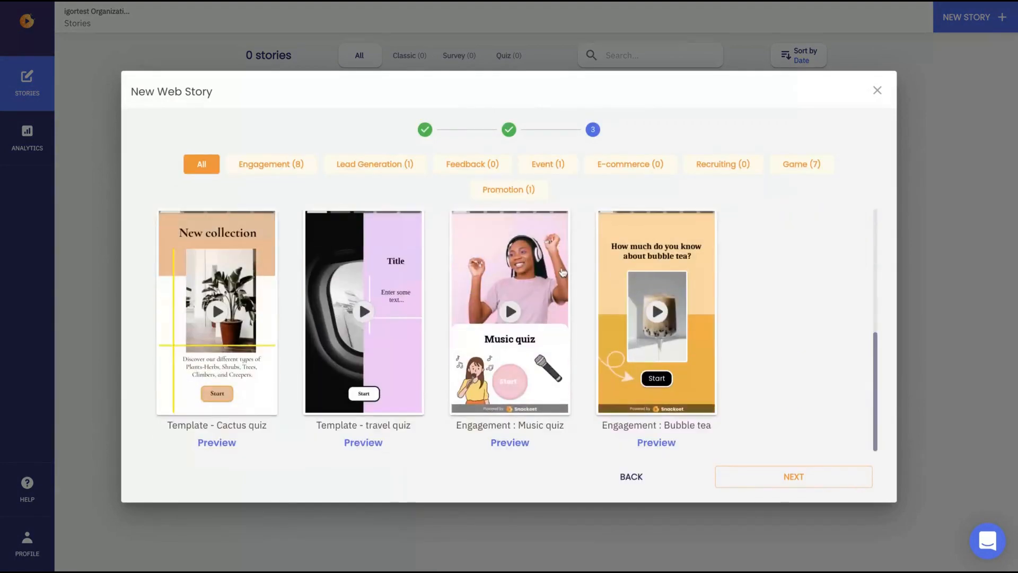
{"action": "left_click", "coordinate": [562, 273]}
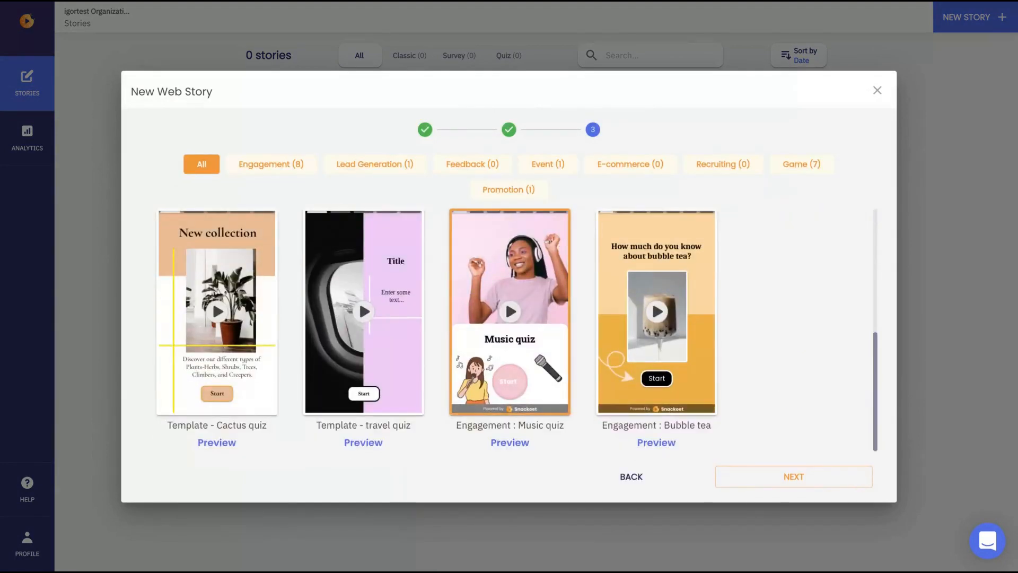
{"action": "scroll", "coordinate": [509, 319], "scroll_direction": "up", "scroll_amount": 5}
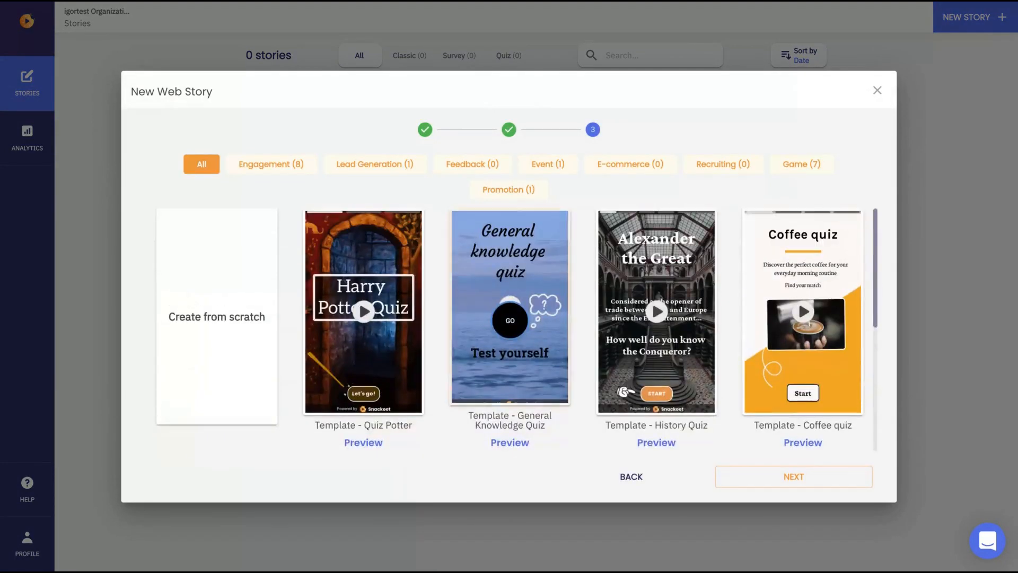
Preview the Coffee quiz template, answer Finland, go through to the results page and close the preview
{"action": "left_click", "coordinate": [803, 442]}
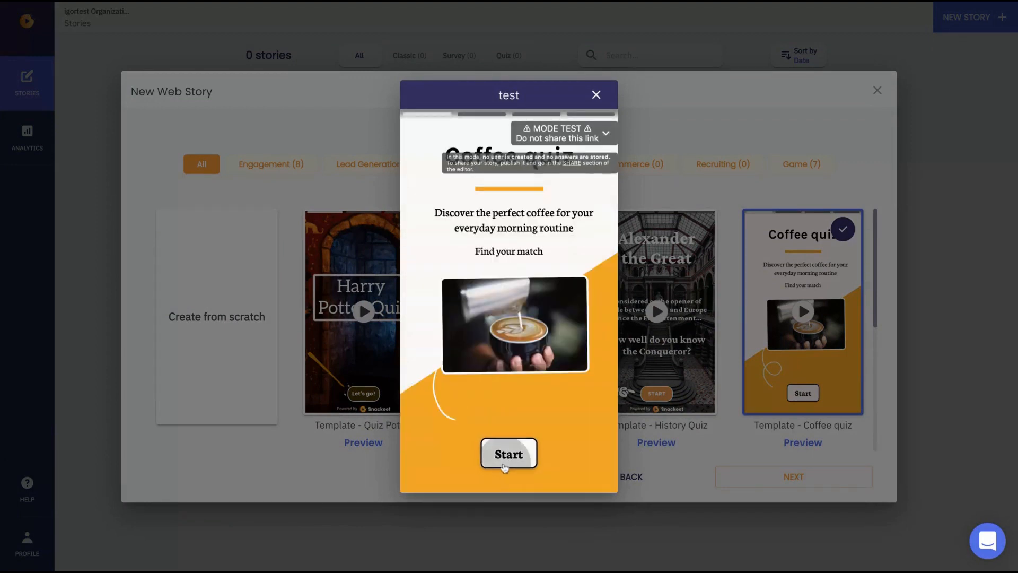
{"action": "left_click", "coordinate": [504, 467]}
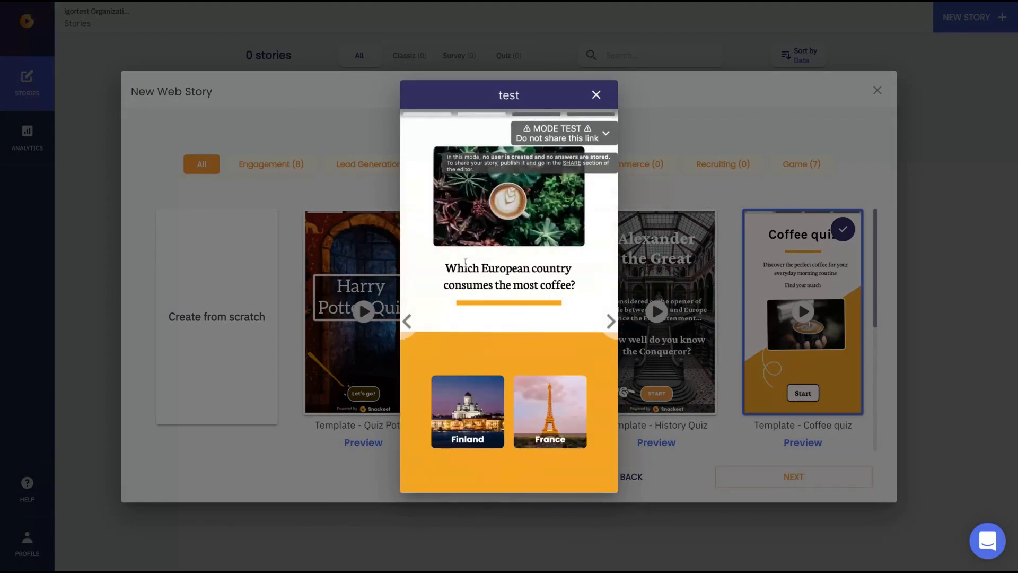
{"action": "left_click_drag", "start_coordinate": [459, 263], "coordinate": [570, 289]}
{"action": "left_click", "coordinate": [481, 416]}
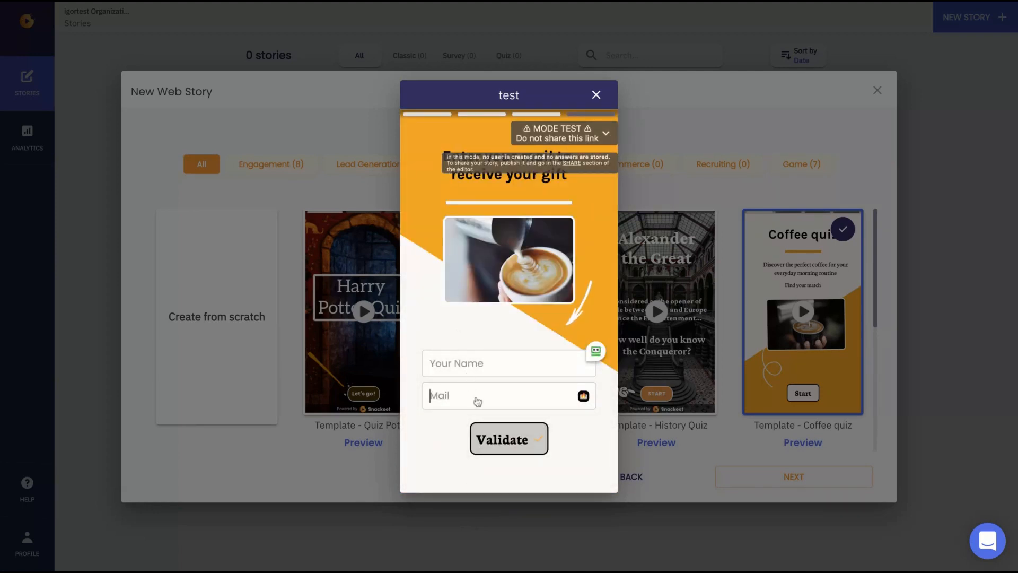
{"action": "left_click", "coordinate": [489, 364]}
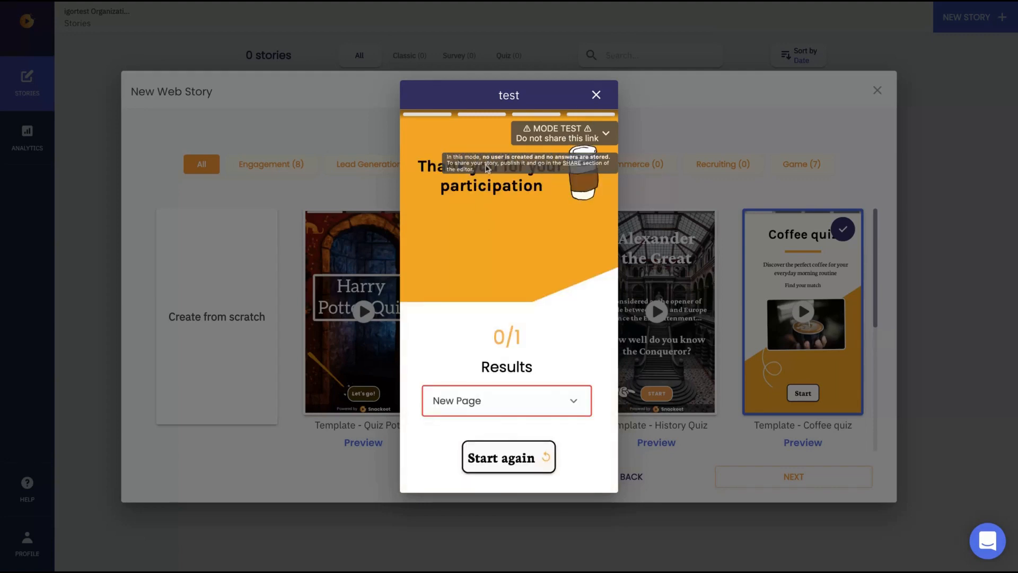
{"action": "left_click", "coordinate": [593, 98]}
Preview the History Quiz template up to its true-or-false question, then close the preview and the new story dialog
{"action": "scroll", "coordinate": [658, 350], "scroll_direction": "down", "scroll_amount": 2}
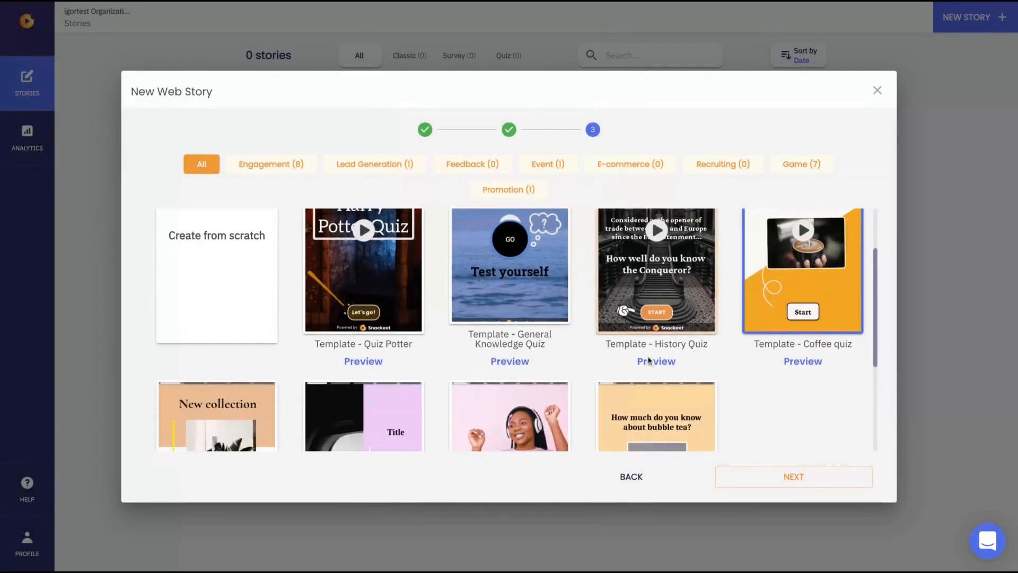
{"action": "left_click", "coordinate": [655, 351]}
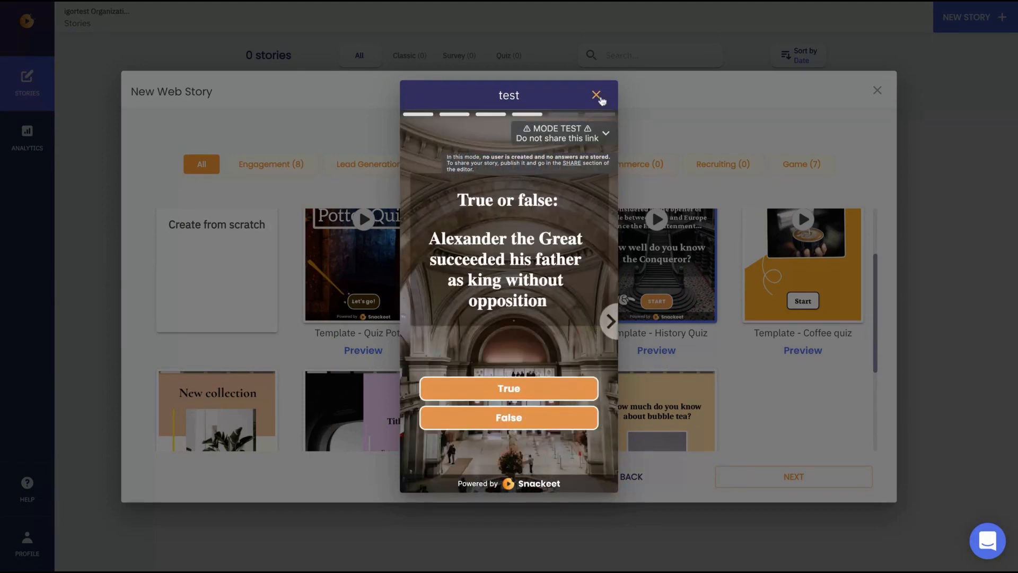
{"action": "left_click", "coordinate": [597, 96]}
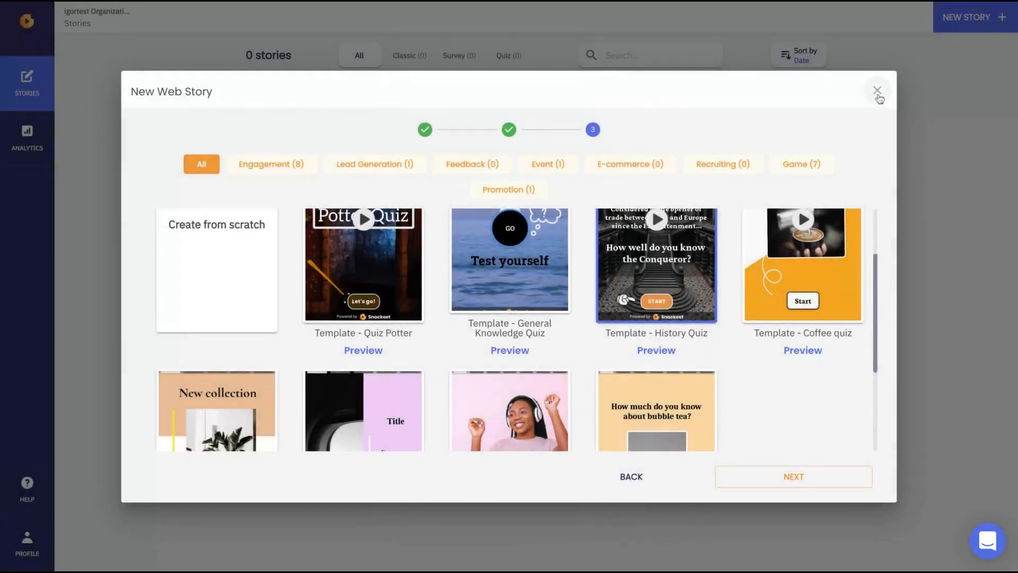
{"action": "left_click", "coordinate": [877, 92]}
Start a new web story of the Survey type and open the preview of the "survey : this or that" template
{"action": "left_click", "coordinate": [555, 293]}
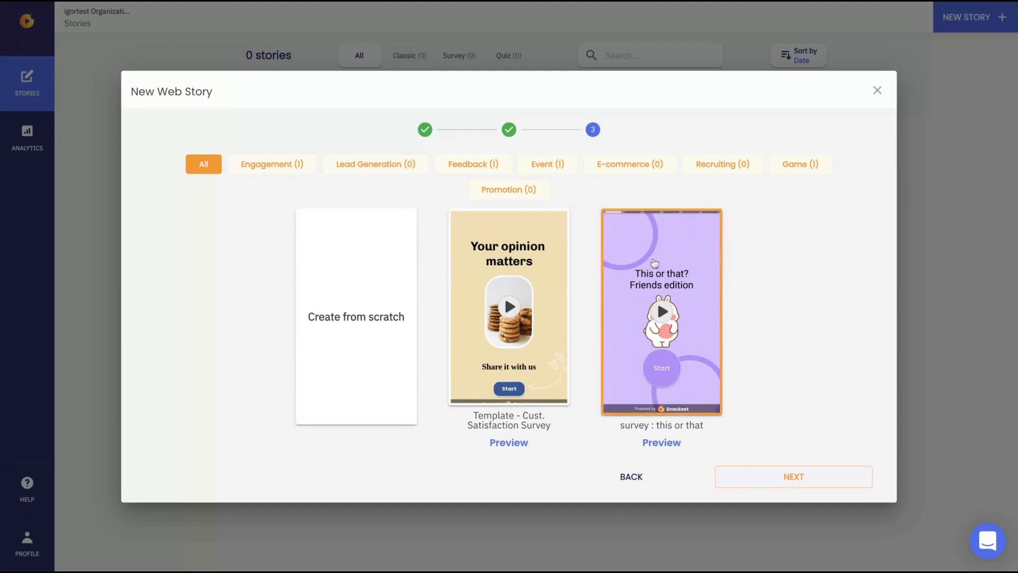
{"action": "left_click", "coordinate": [654, 263]}
{"action": "left_click", "coordinate": [655, 445]}
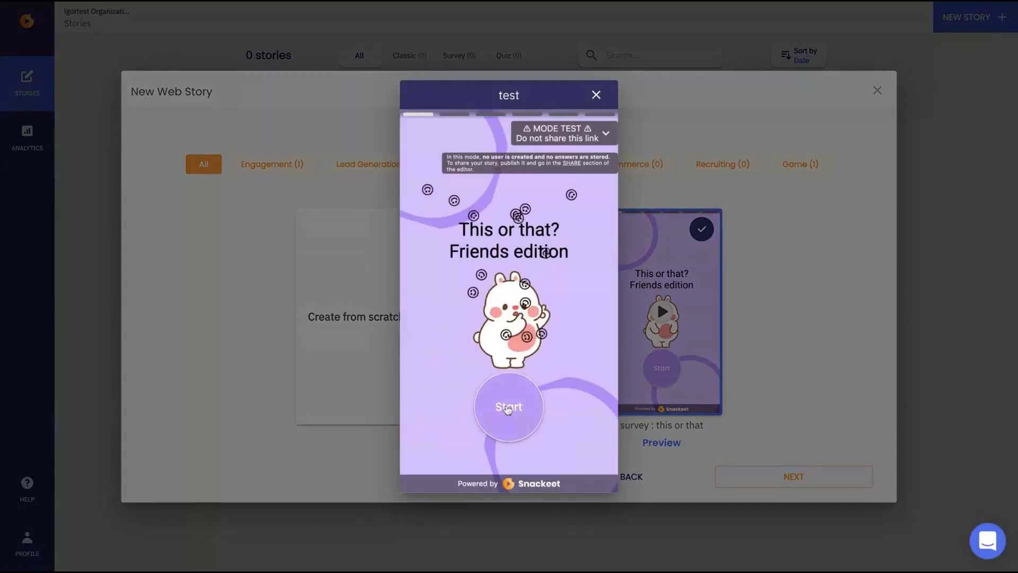
Run through the survey preview answering Instagram, Day and Pizza, view the results, and close the preview and new story dialog
{"action": "left_click", "coordinate": [508, 408]}
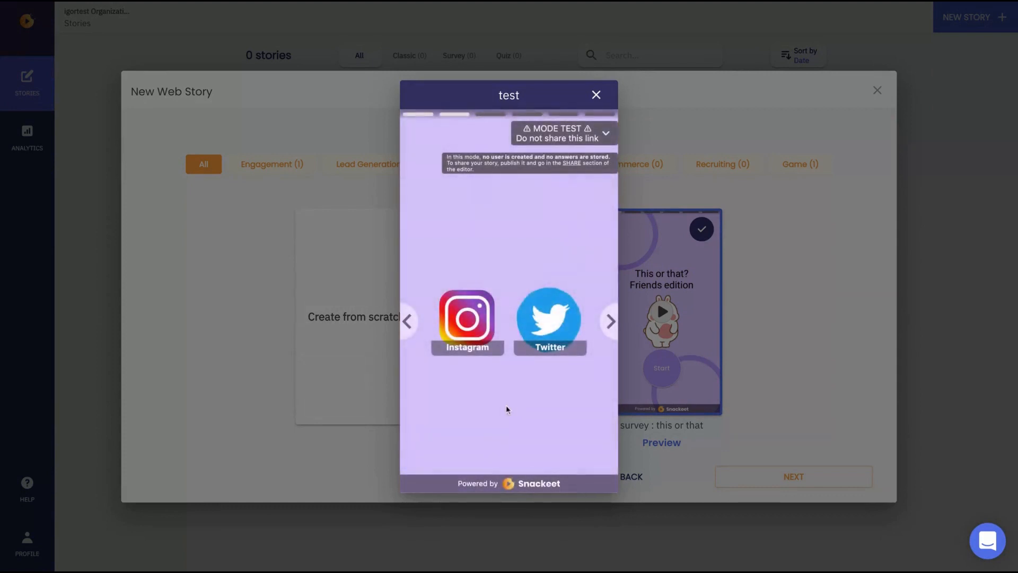
{"action": "left_click", "coordinate": [470, 326]}
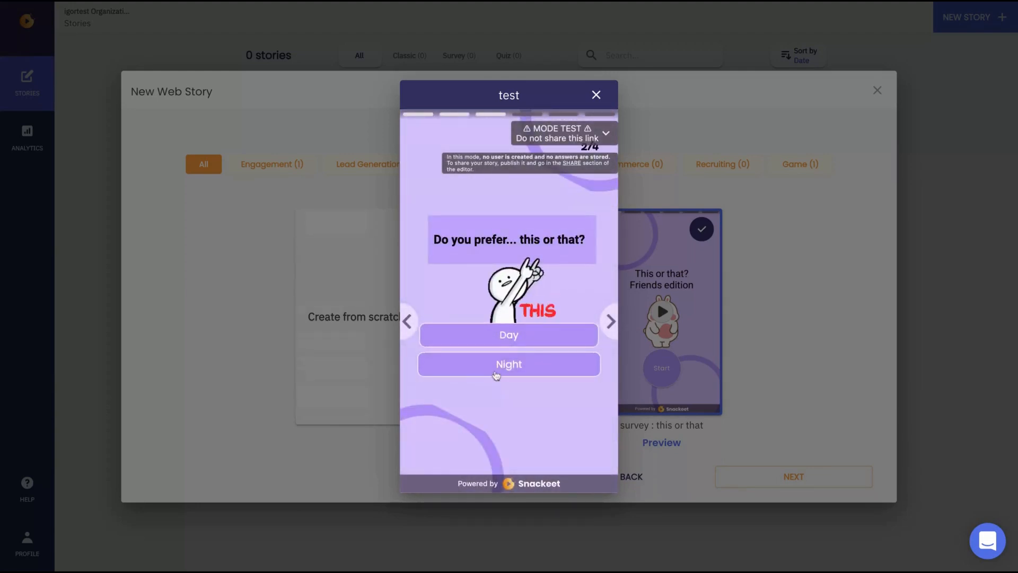
{"action": "left_click", "coordinate": [512, 339]}
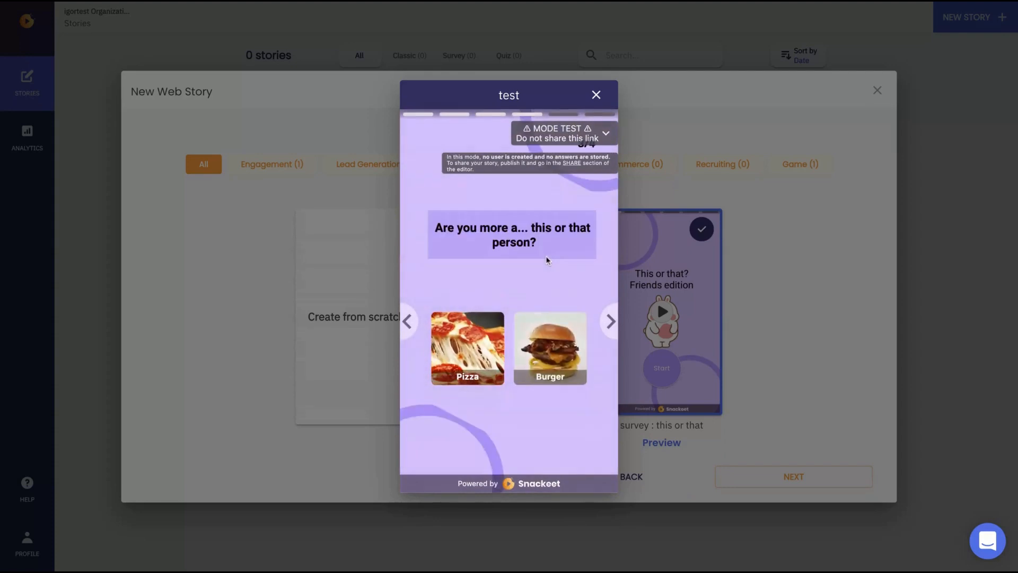
{"action": "left_click", "coordinate": [487, 371]}
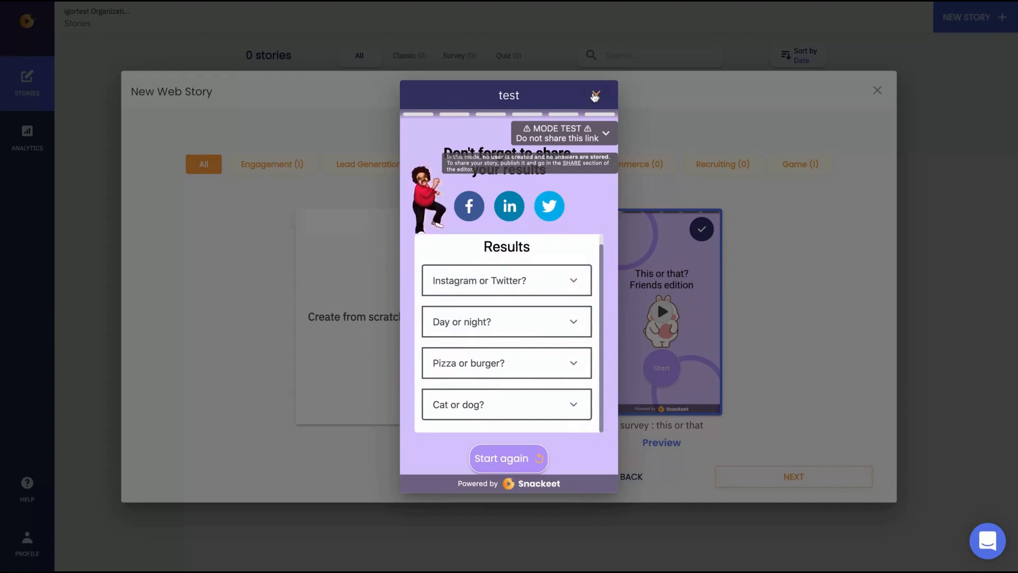
{"action": "left_click", "coordinate": [595, 94]}
{"action": "left_click", "coordinate": [876, 101]}
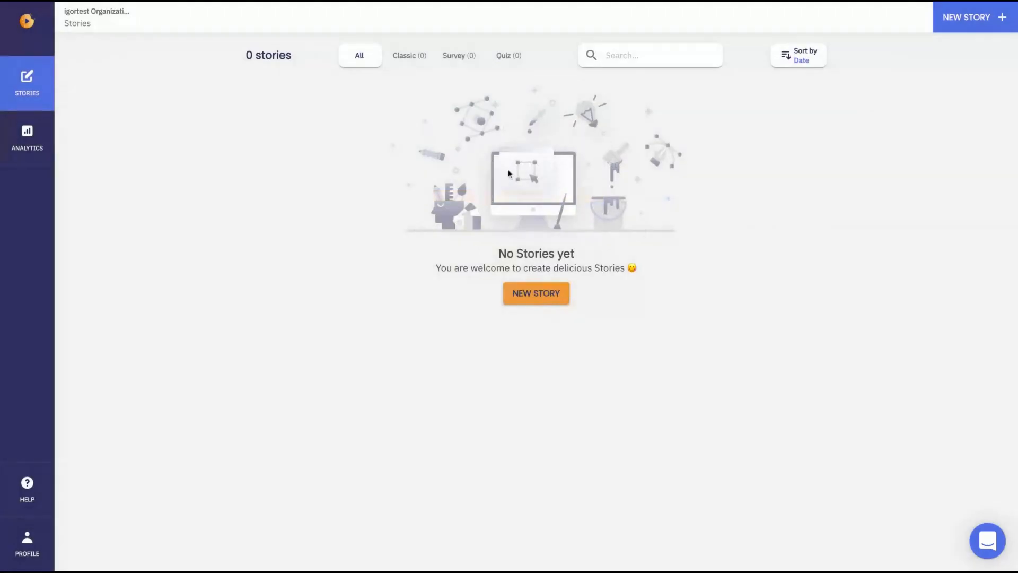
Start a new Classic web story named "Test" in English and continue to template selection
{"action": "left_click", "coordinate": [515, 292]}
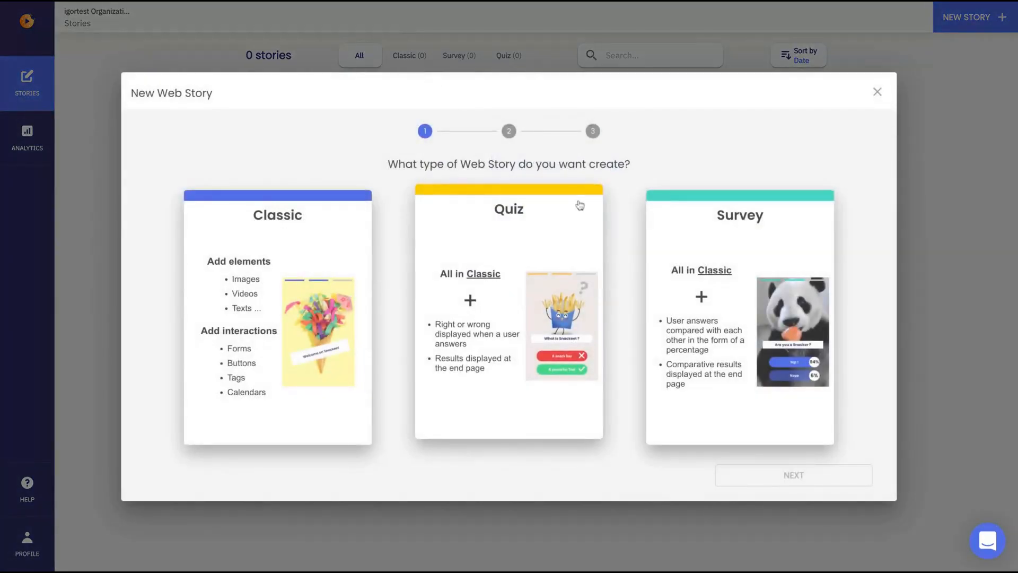
{"action": "left_click", "coordinate": [302, 263]}
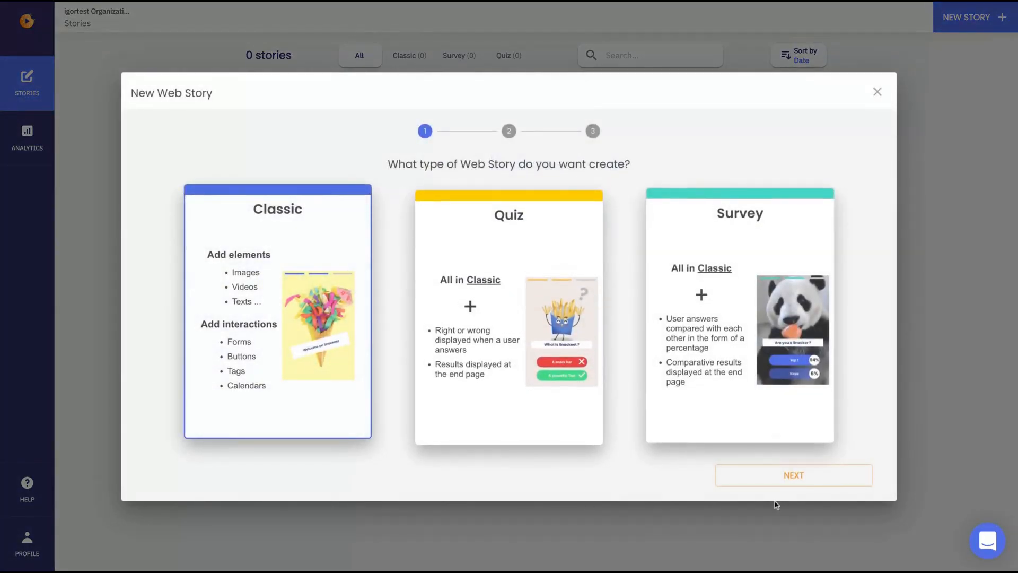
{"action": "left_click", "coordinate": [785, 486]}
{"action": "type", "text": "Test"}
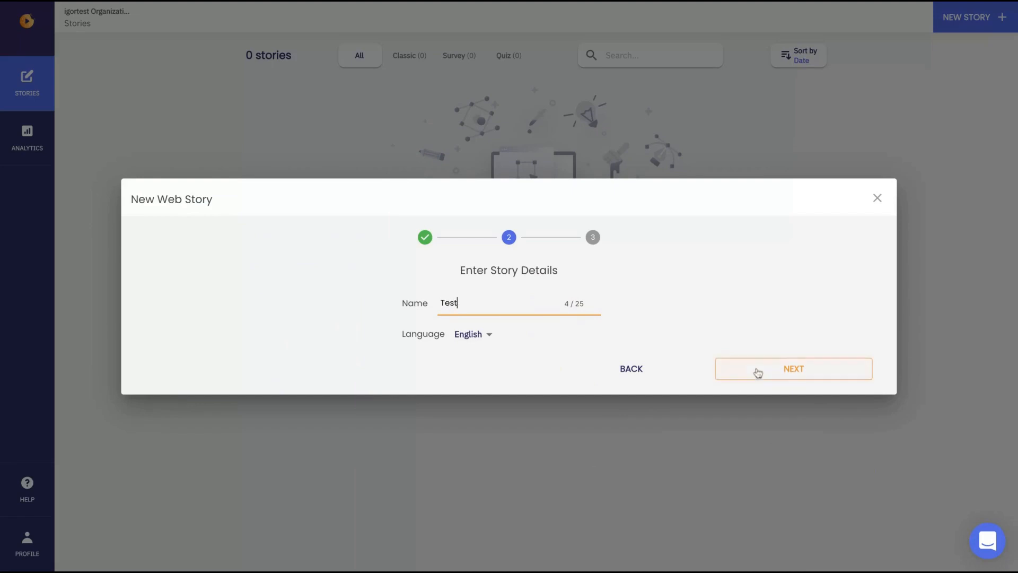
{"action": "left_click", "coordinate": [760, 370]}
Create the story from the "Form : inscription" student exchange registration template
{"action": "scroll", "coordinate": [371, 345], "scroll_direction": "down", "scroll_amount": 15}
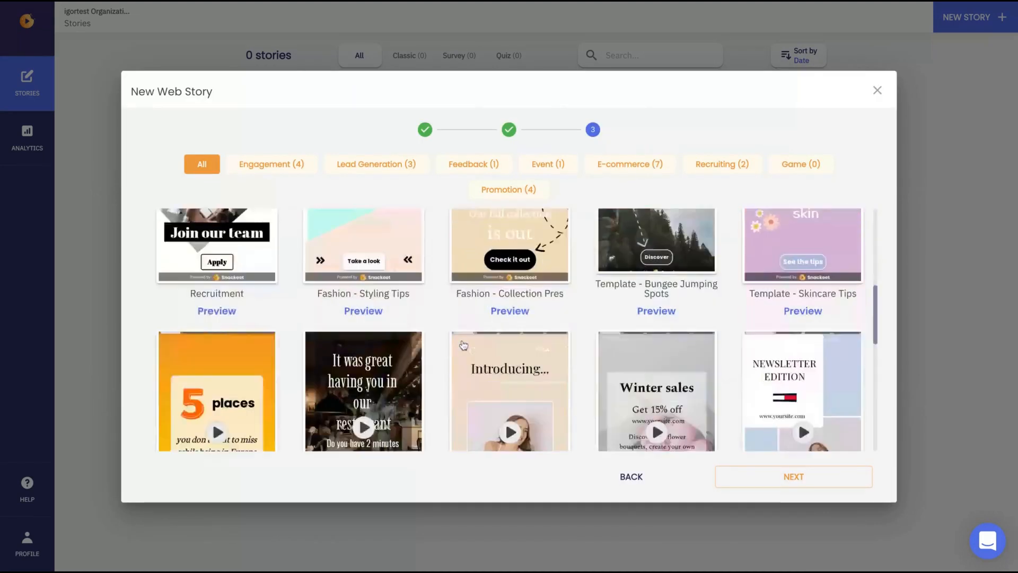
{"action": "left_click", "coordinate": [363, 377]}
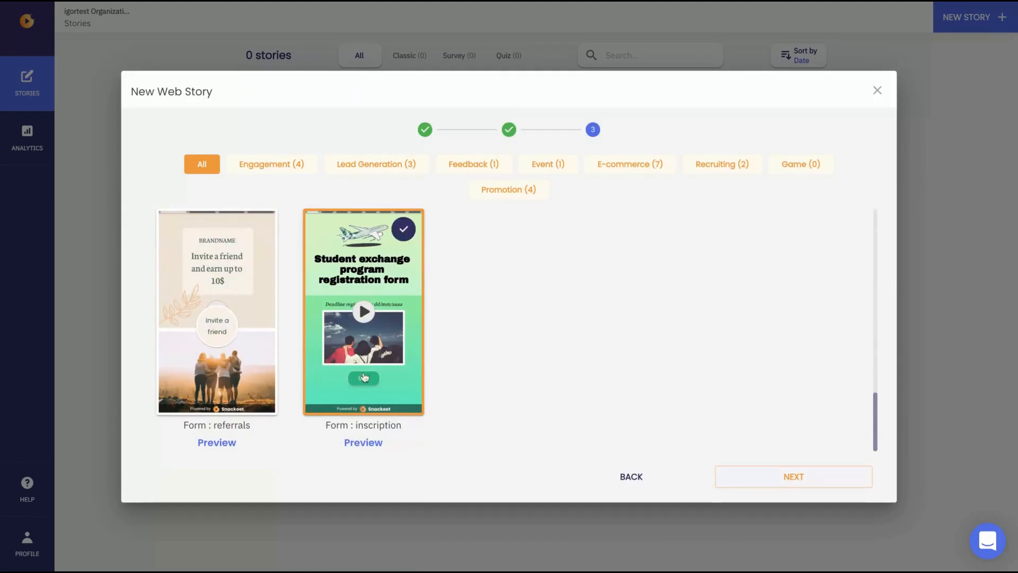
{"action": "left_click", "coordinate": [741, 474]}
Look through the story's pages, open the new page options after Curriculum vitae, and preview the choice, URL, File Upload and File Download types
{"action": "scroll", "coordinate": [173, 279], "scroll_direction": "down", "scroll_amount": 5}
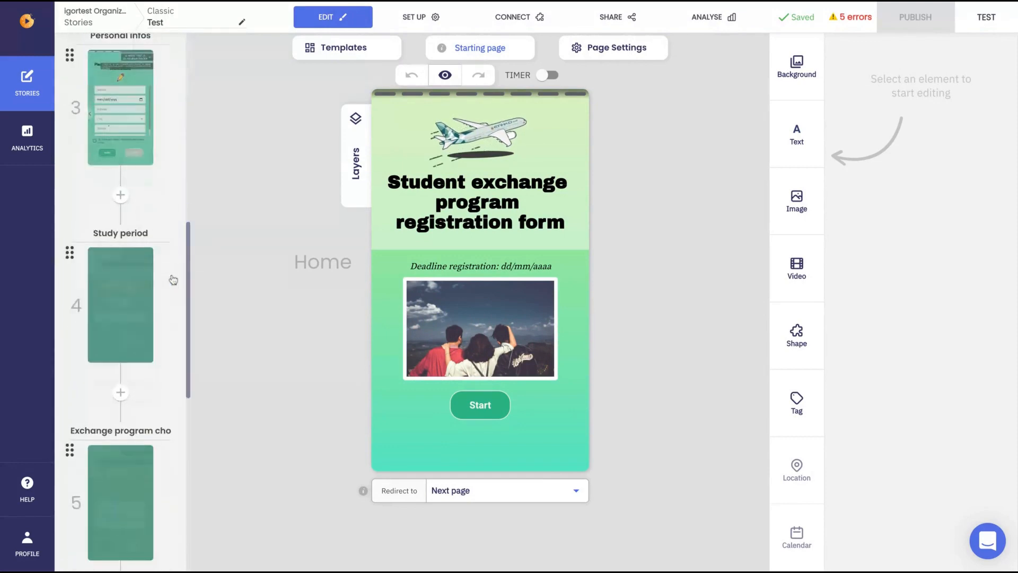
{"action": "scroll", "coordinate": [175, 281], "scroll_direction": "down", "scroll_amount": 5}
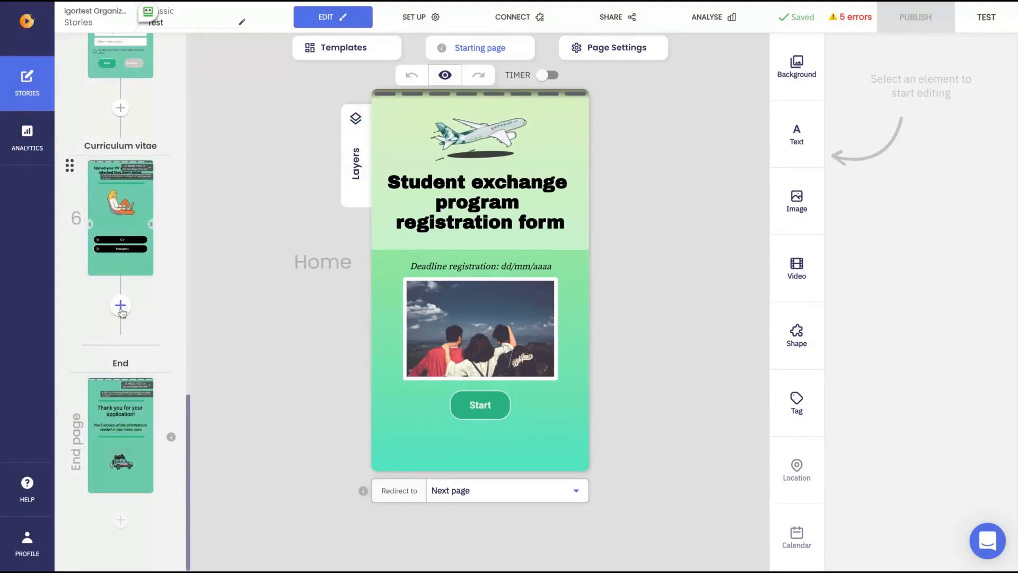
{"action": "left_click", "coordinate": [120, 308]}
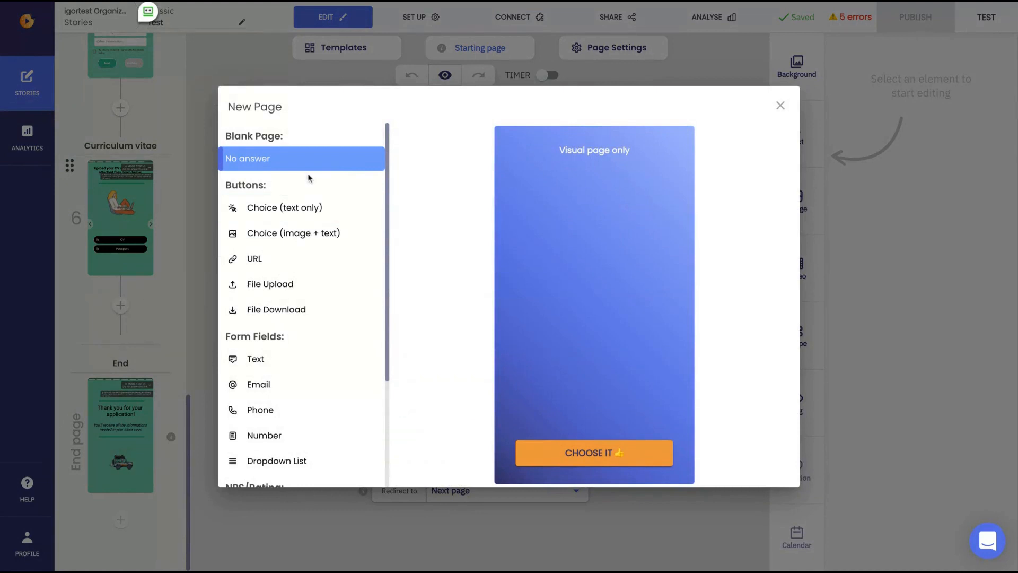
{"action": "left_click", "coordinate": [277, 214]}
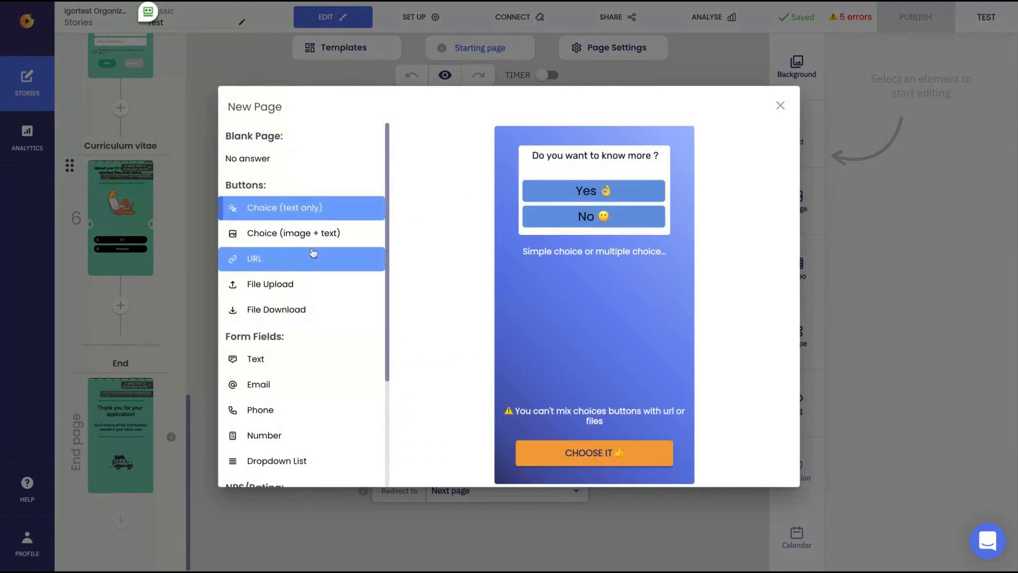
{"action": "left_click", "coordinate": [336, 228]}
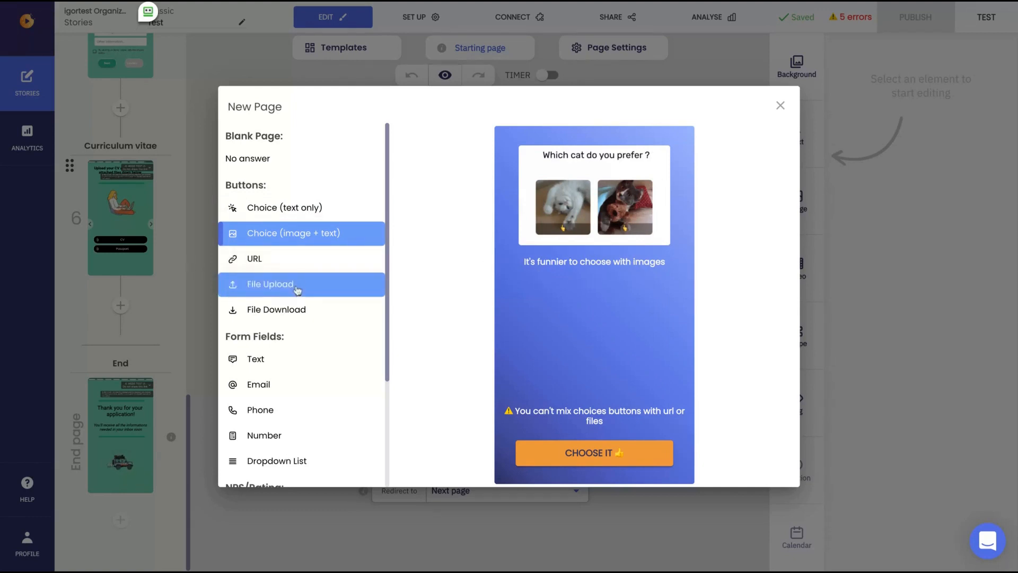
{"action": "left_click", "coordinate": [299, 268]}
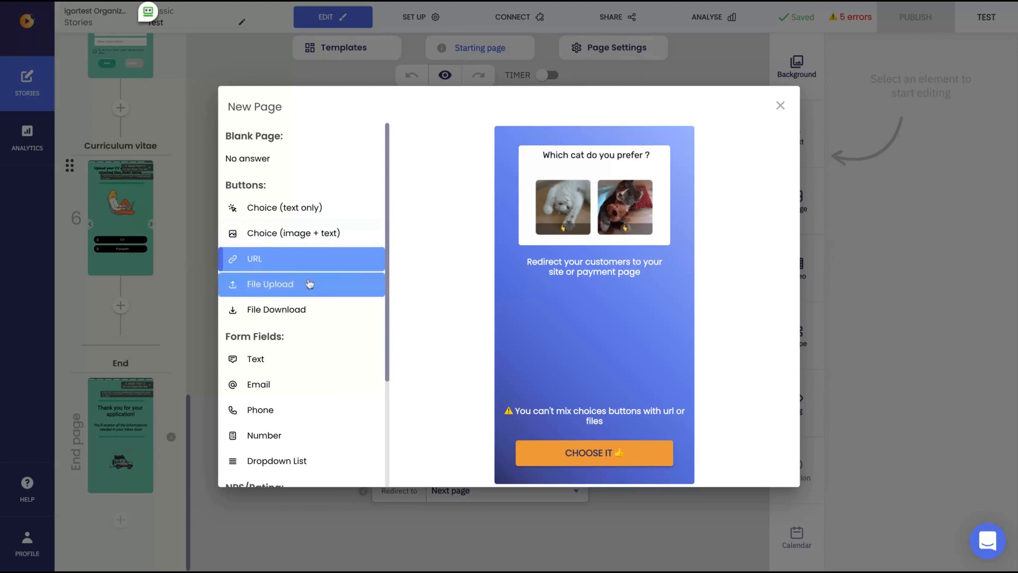
{"action": "left_click", "coordinate": [309, 285]}
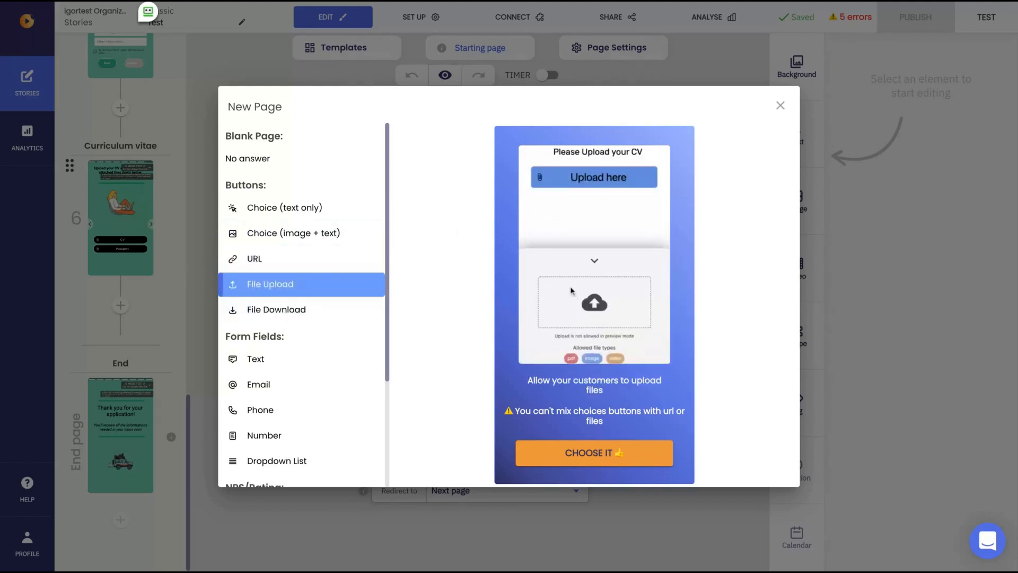
{"action": "left_click", "coordinate": [318, 313]}
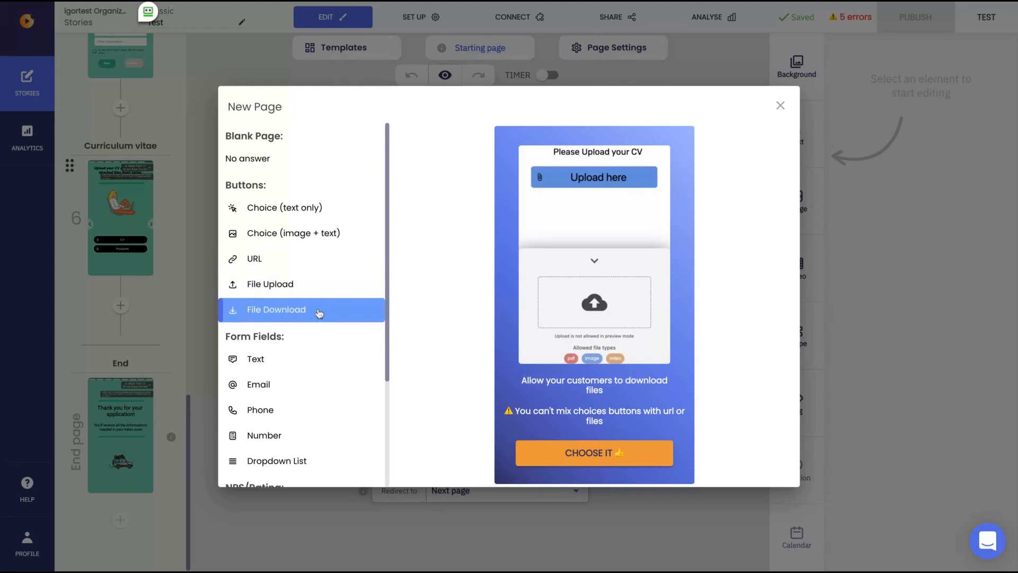
Preview the Text, Email, Phone and Dropdown List form field types for a new page
{"action": "scroll", "coordinate": [319, 313], "scroll_direction": "down", "scroll_amount": 3}
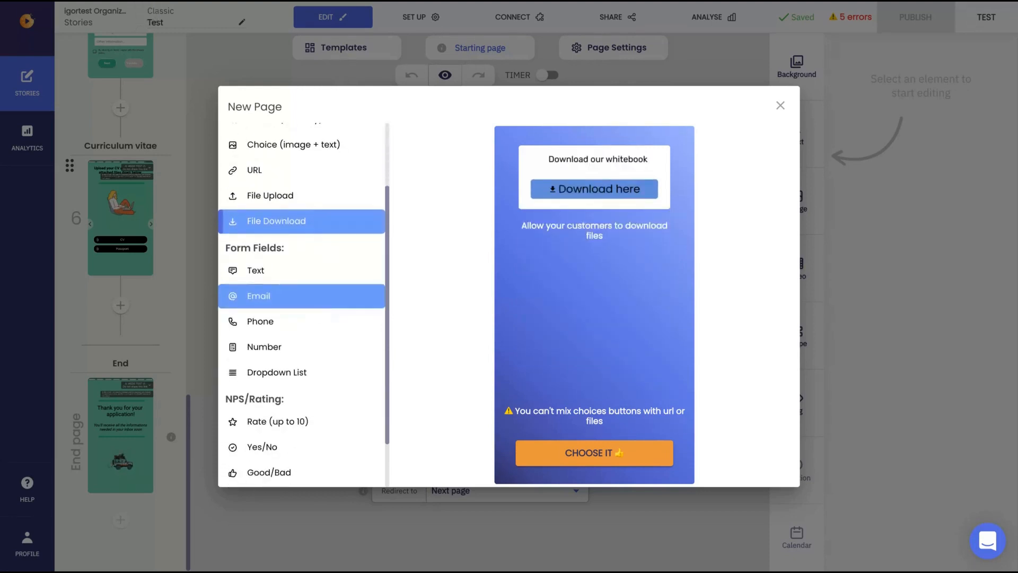
{"action": "left_click", "coordinate": [292, 271]}
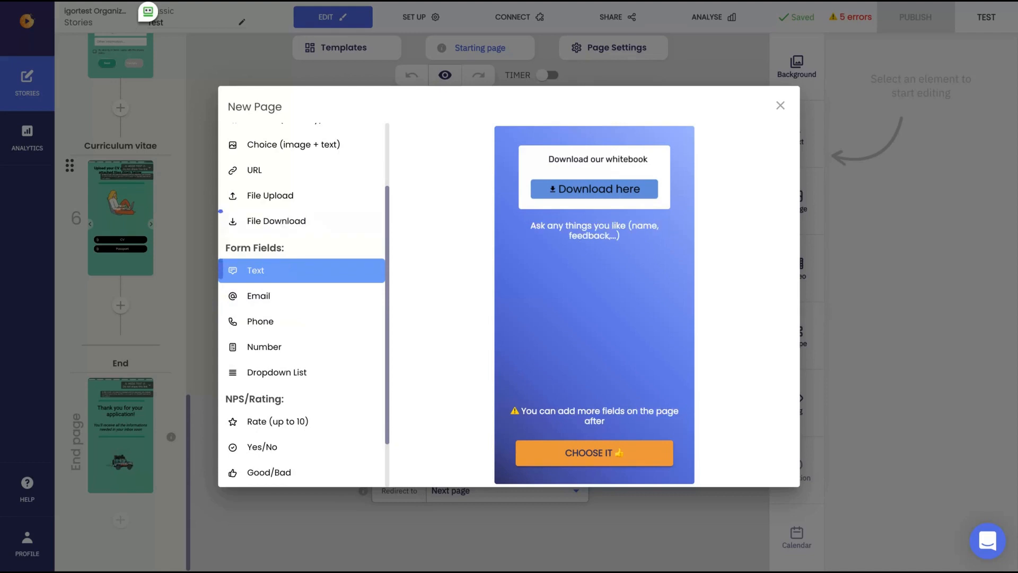
{"action": "left_click", "coordinate": [305, 294]}
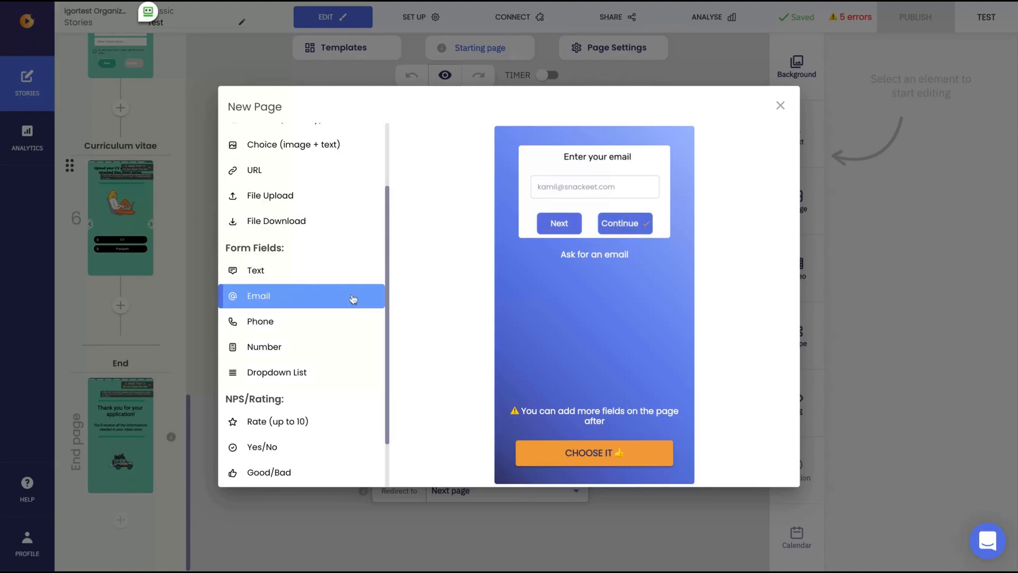
{"action": "left_click", "coordinate": [344, 329]}
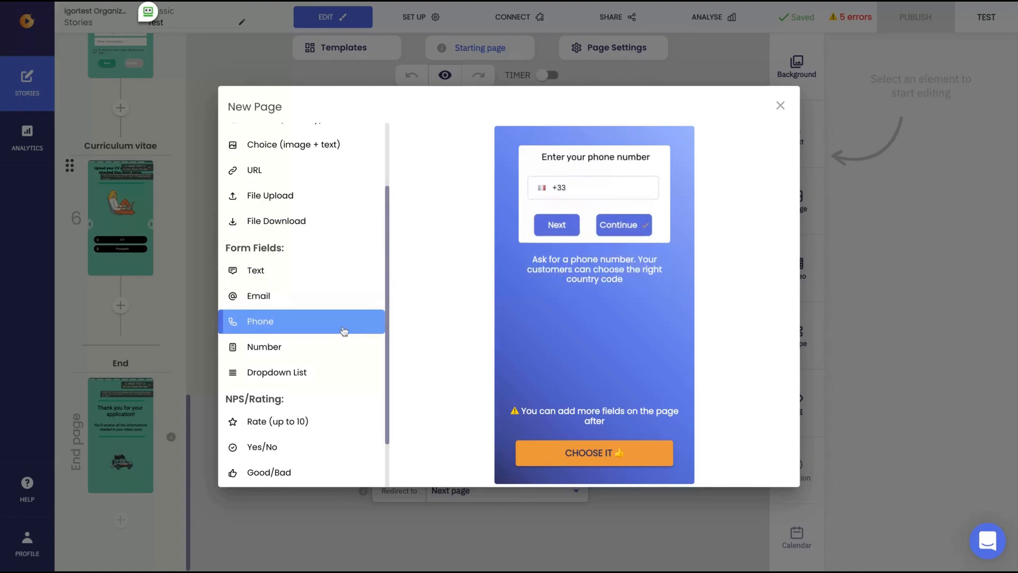
{"action": "scroll", "coordinate": [344, 329], "scroll_direction": "down", "scroll_amount": 1}
{"action": "left_click", "coordinate": [336, 314]}
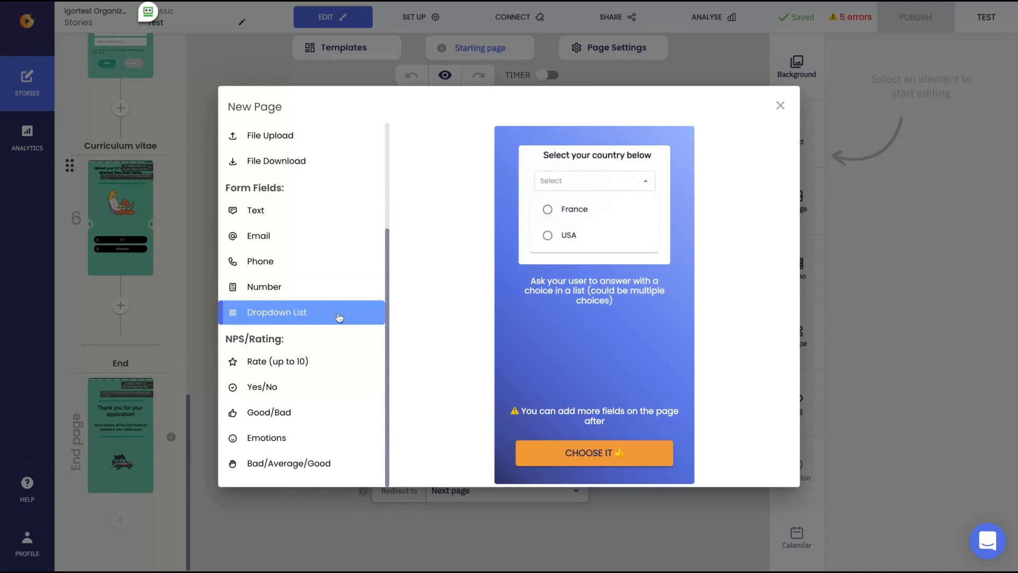
Preview the Rate, Yes/No, Good/Bad, Emotions and Bad/Average/Good rating types, and close the new page options without adding a page
{"action": "left_click", "coordinate": [320, 365]}
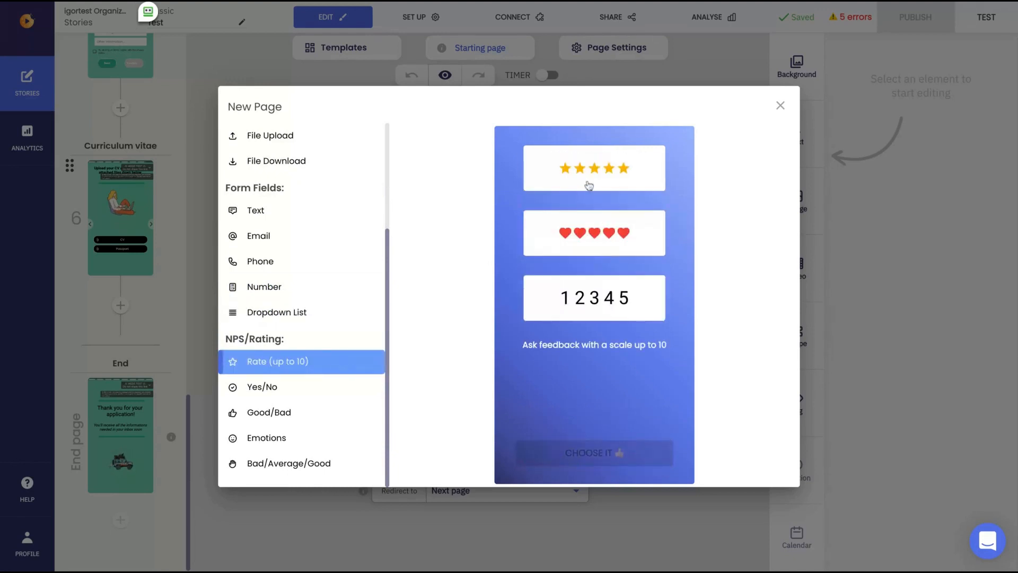
{"action": "left_click", "coordinate": [301, 389]}
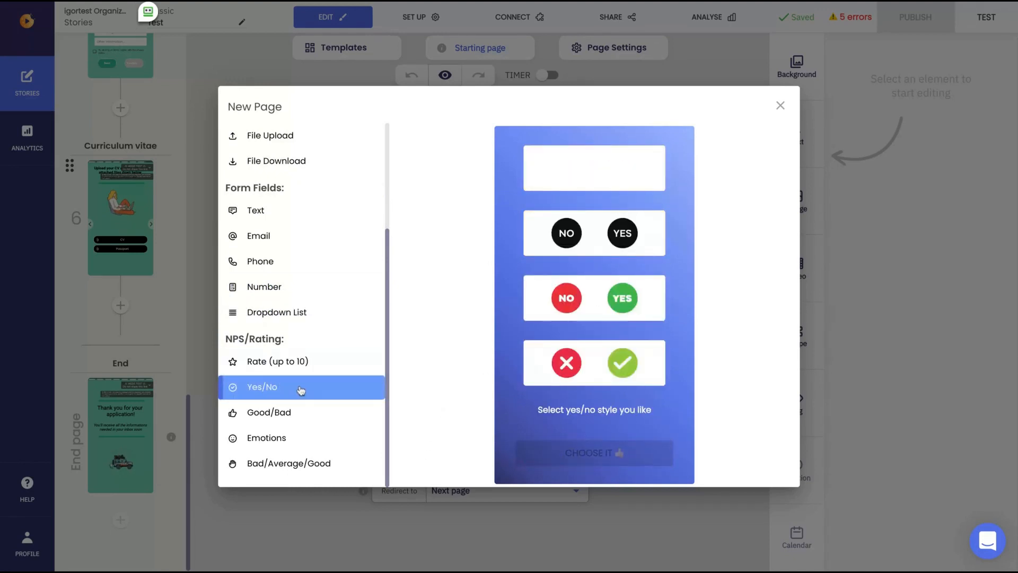
{"action": "left_click", "coordinate": [299, 413]}
{"action": "left_click", "coordinate": [297, 446]}
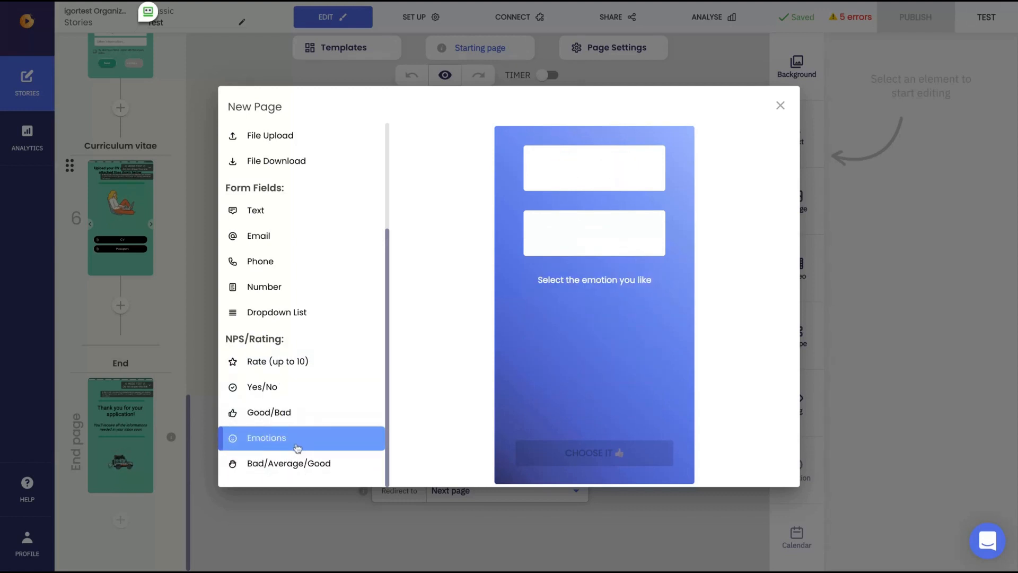
{"action": "left_click", "coordinate": [297, 463]}
{"action": "scroll", "coordinate": [337, 298], "scroll_direction": "up", "scroll_amount": 3}
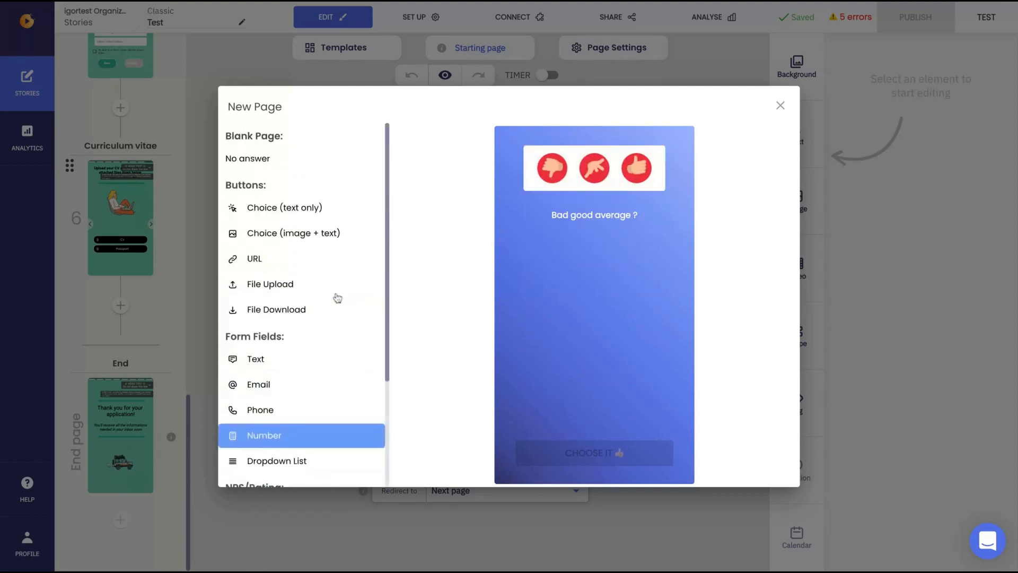
{"action": "left_click", "coordinate": [827, 89]}
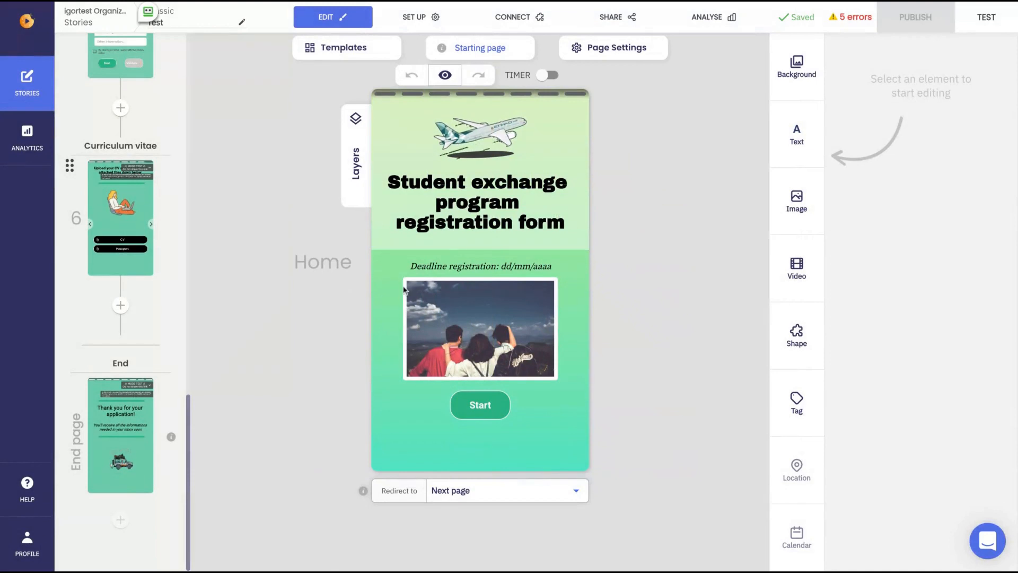
Try the Neon text effect on the welcome page's "Student exchange program registration form" heading and reset the effect to None
{"action": "scroll", "coordinate": [188, 409], "scroll_direction": "up", "scroll_amount": 15}
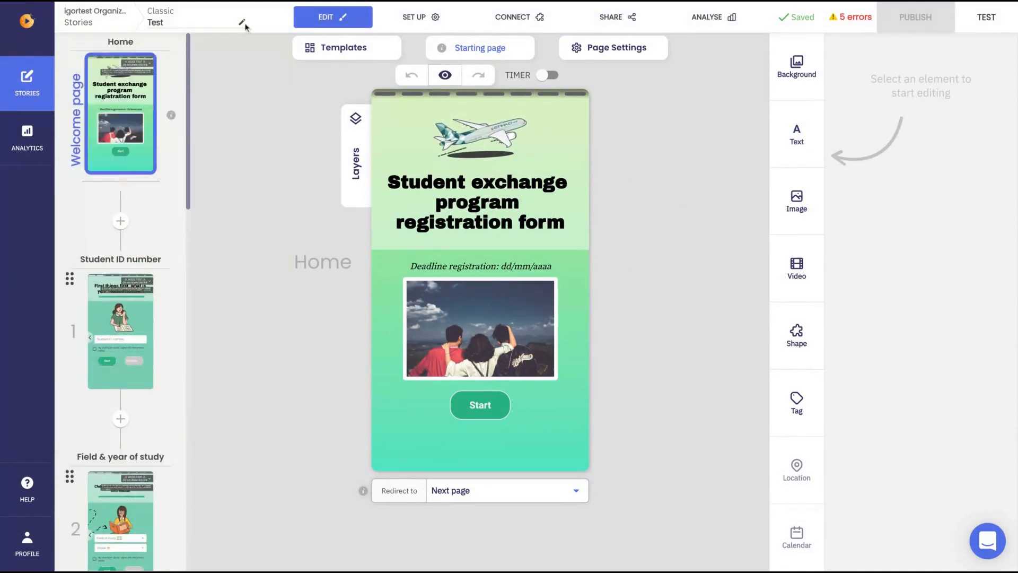
{"action": "mouse_move", "coordinate": [142, 95]}
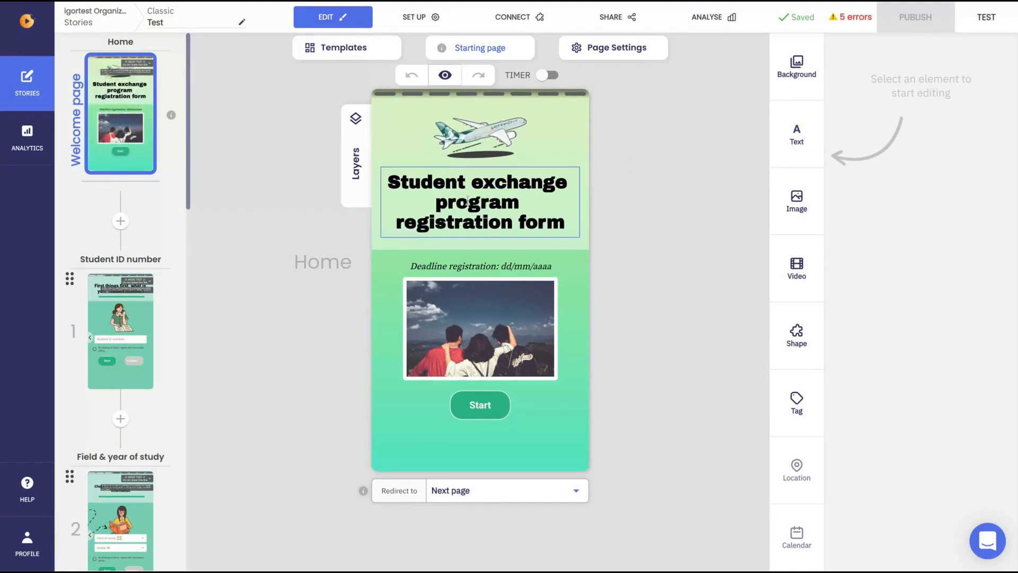
{"action": "left_click", "coordinate": [560, 200]}
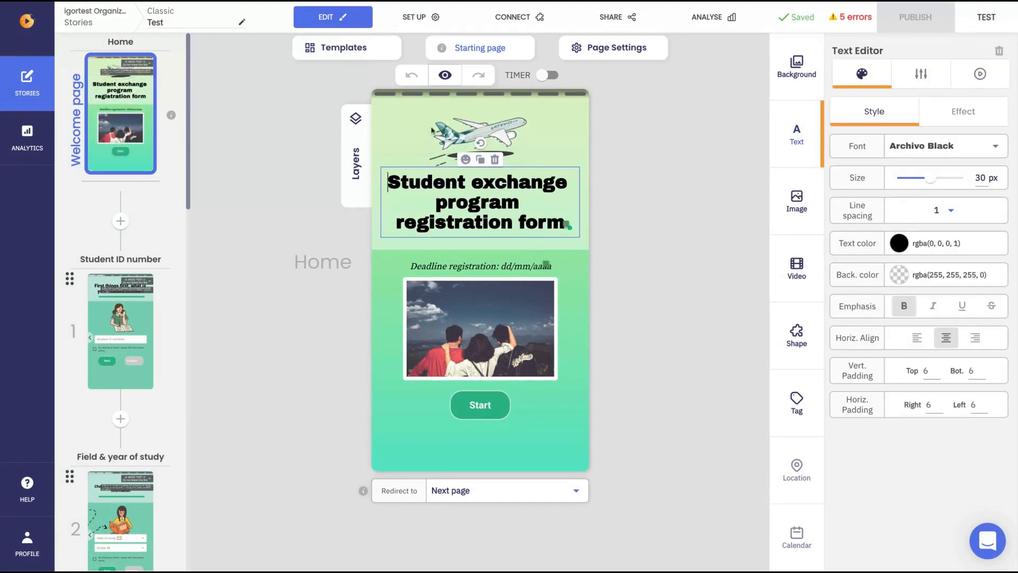
{"action": "left_click", "coordinate": [948, 116]}
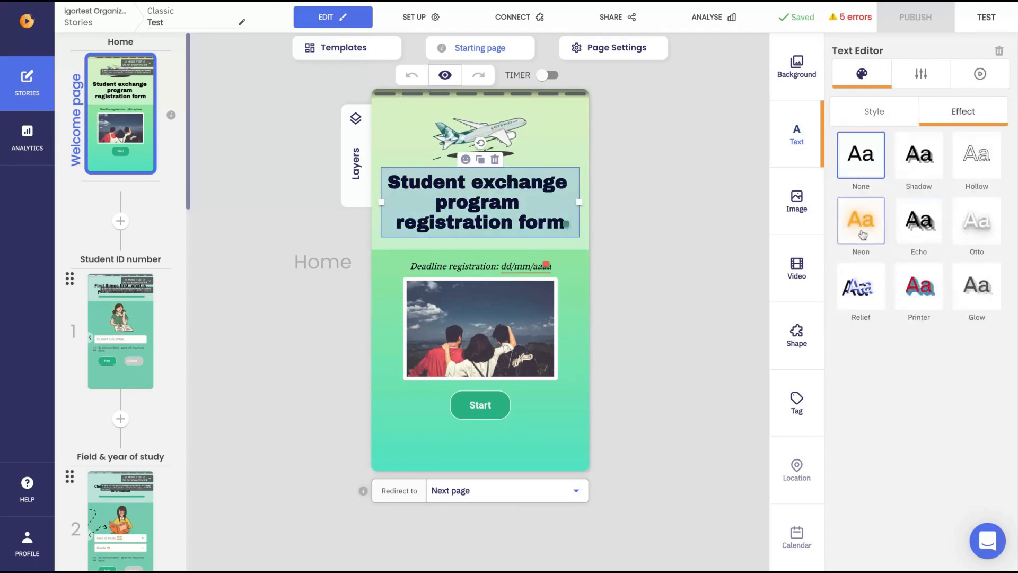
{"action": "left_click", "coordinate": [863, 234]}
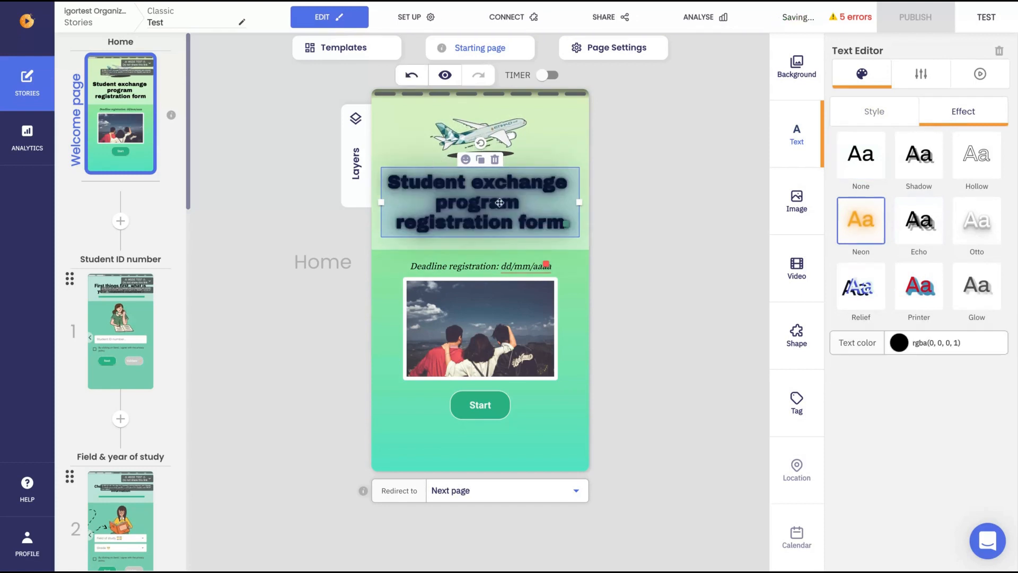
{"action": "left_click", "coordinate": [864, 165]}
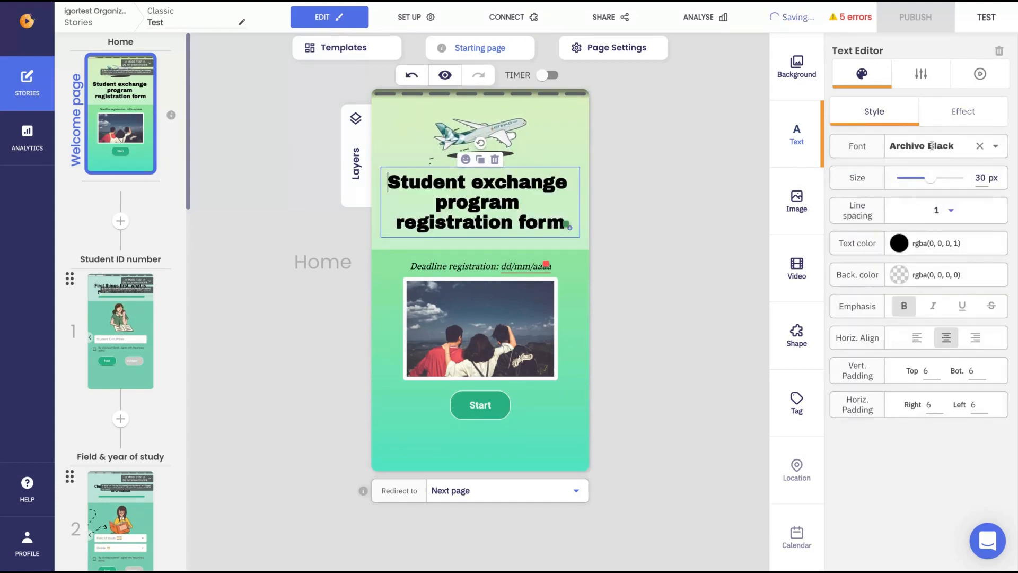
Set the welcome page heading's font to BioRhyme and its size to 24 px
{"action": "left_click", "coordinate": [985, 153]}
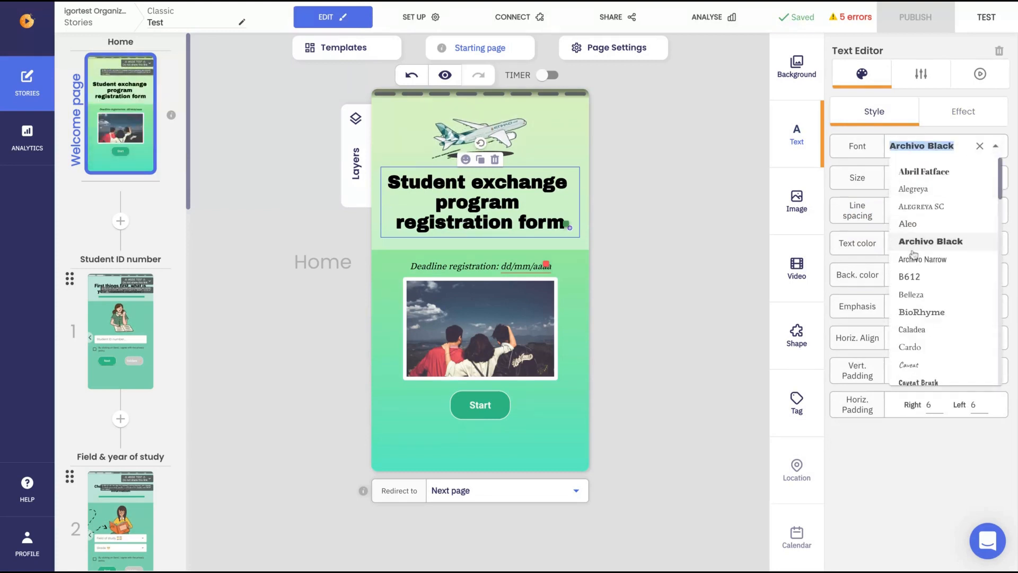
{"action": "left_click", "coordinate": [919, 312]}
{"action": "left_click_drag", "start_coordinate": [931, 178], "coordinate": [923, 179]}
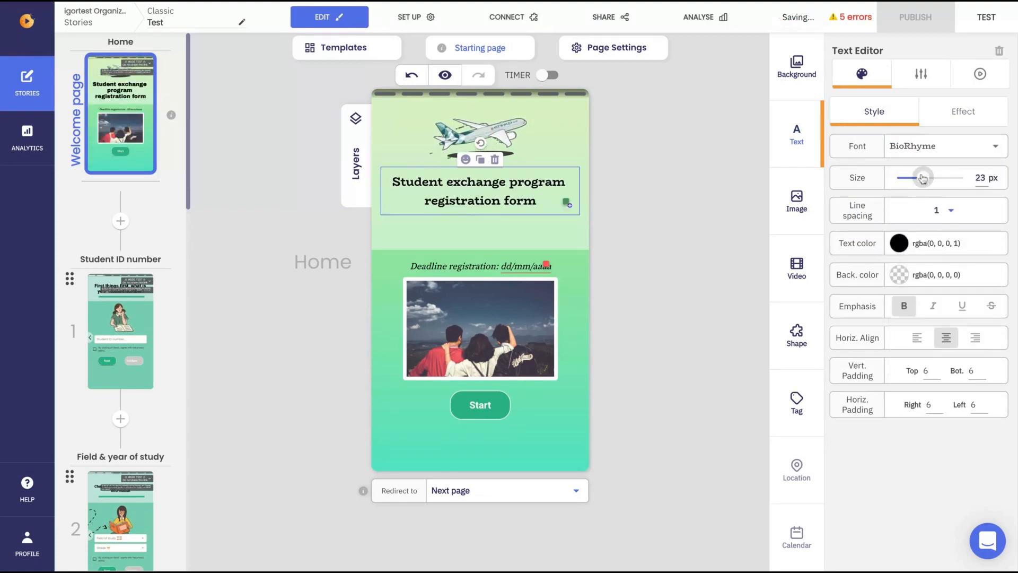
Examine the destination pages offered for the welcome page's redirect
{"action": "left_click", "coordinate": [531, 490]}
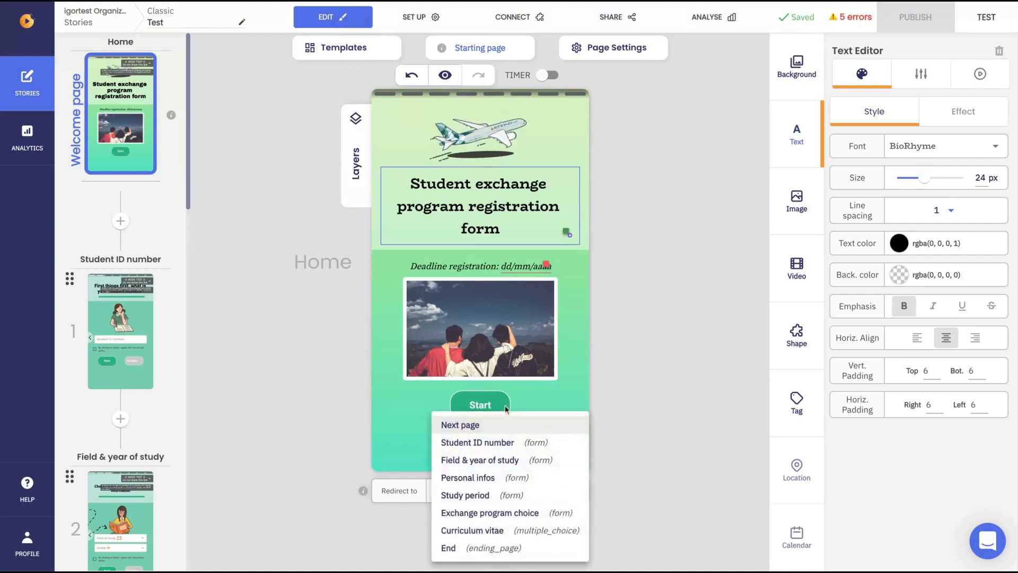
{"action": "left_click", "coordinate": [688, 324]}
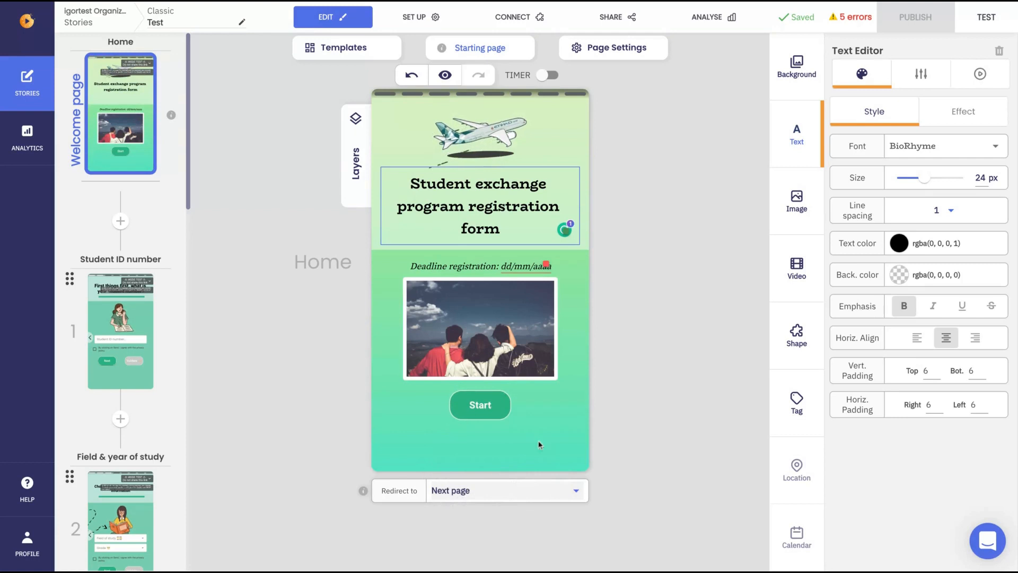
{"action": "left_click", "coordinate": [576, 492]}
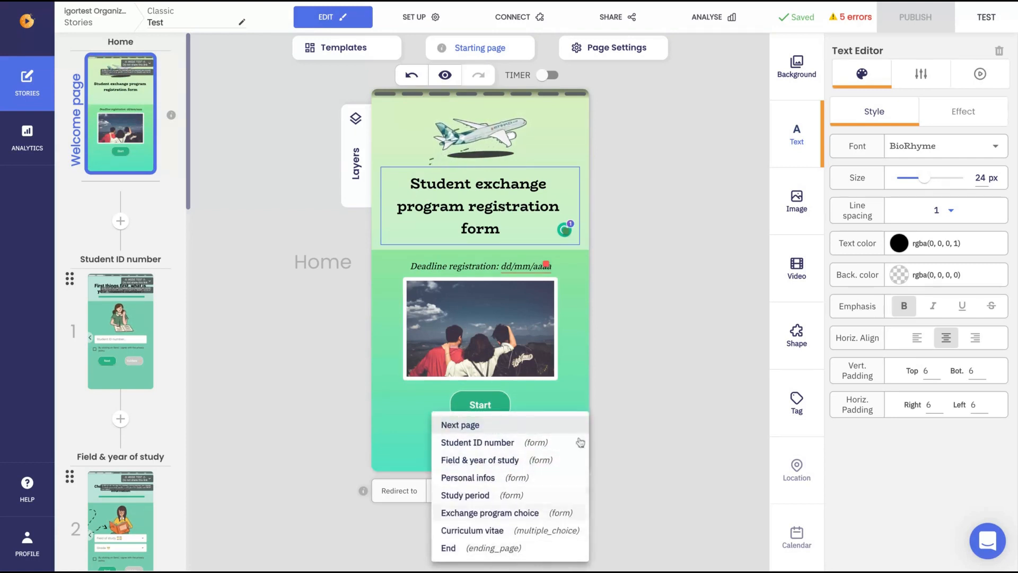
Apply the purple, red and orange gradient preset to the welcome page's background
{"action": "left_click", "coordinate": [665, 415]}
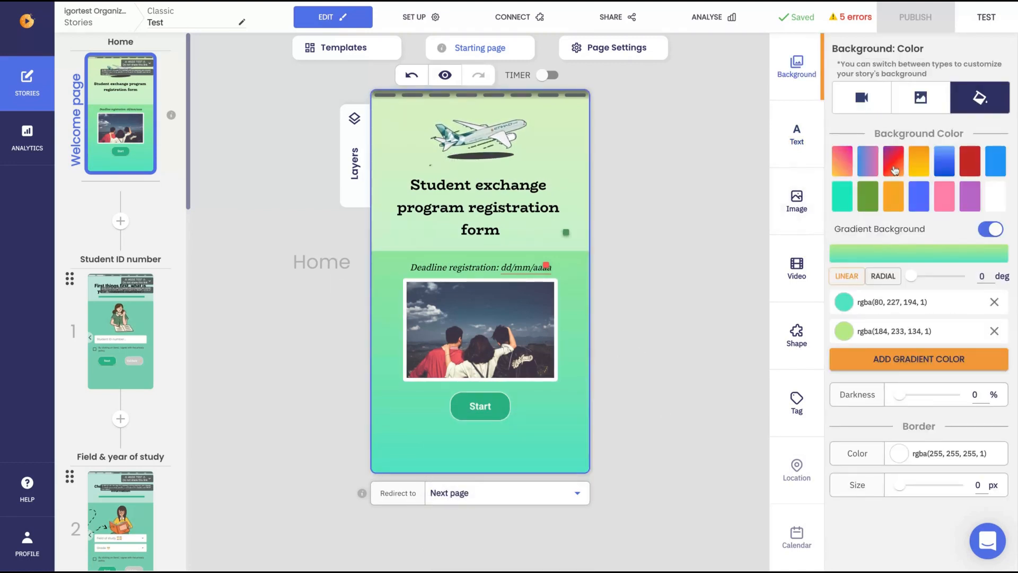
{"action": "left_click", "coordinate": [894, 161]}
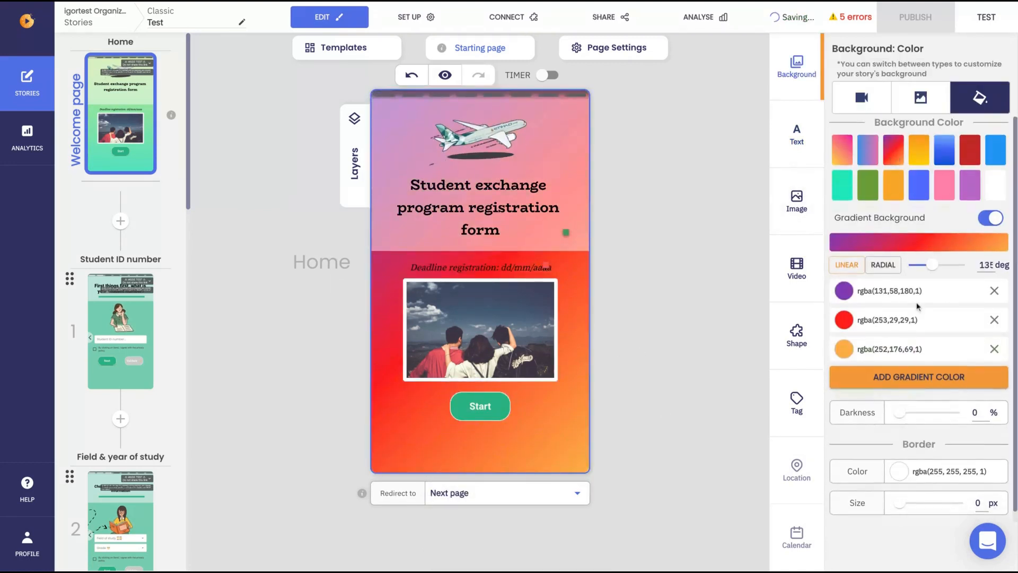
Set the welcome page's background to the black-and-white Pexels photo of the smiling woman wearing a shell headband
{"action": "left_click", "coordinate": [914, 100]}
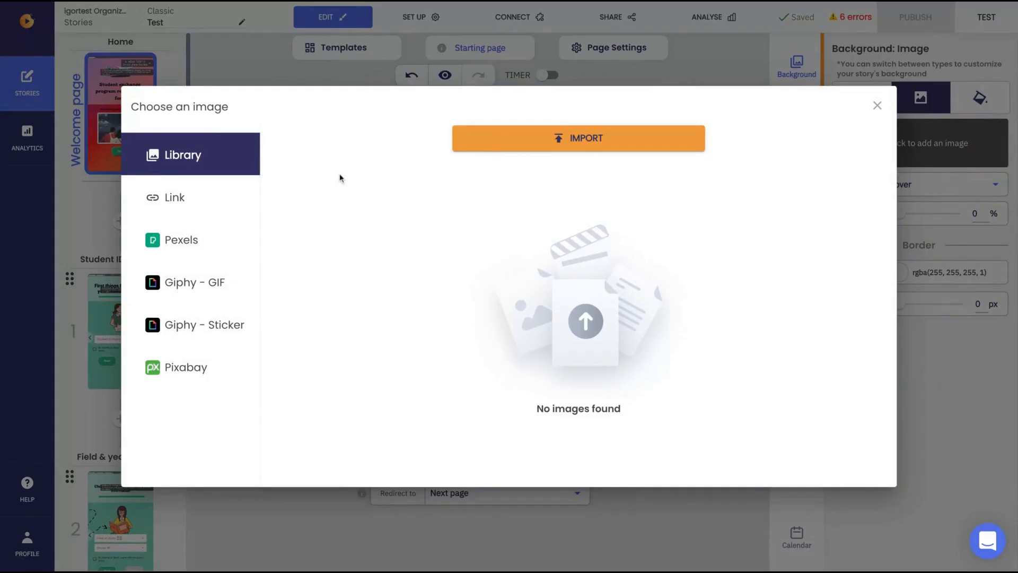
{"action": "left_click", "coordinate": [189, 249]}
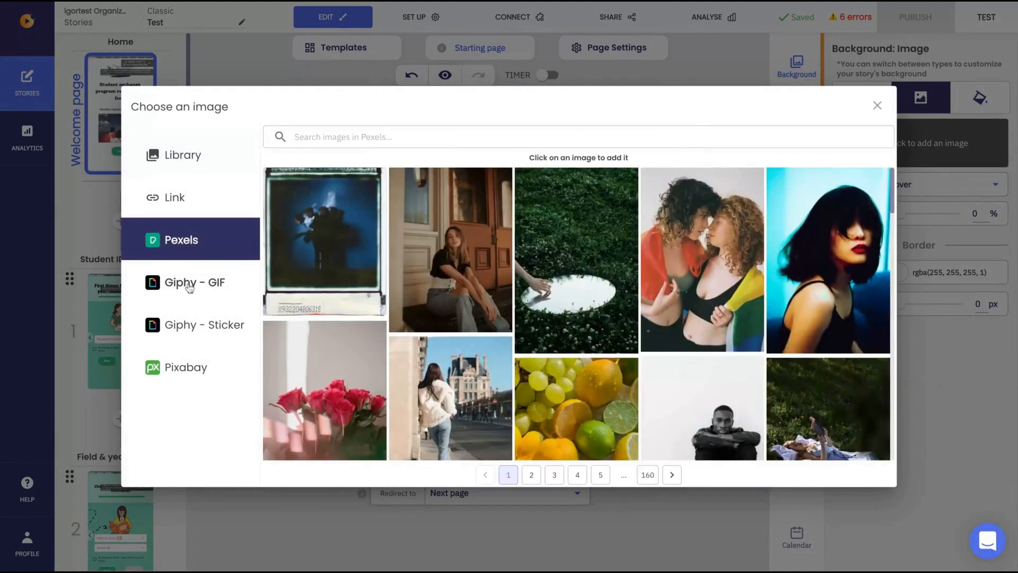
{"action": "left_click", "coordinate": [189, 286]}
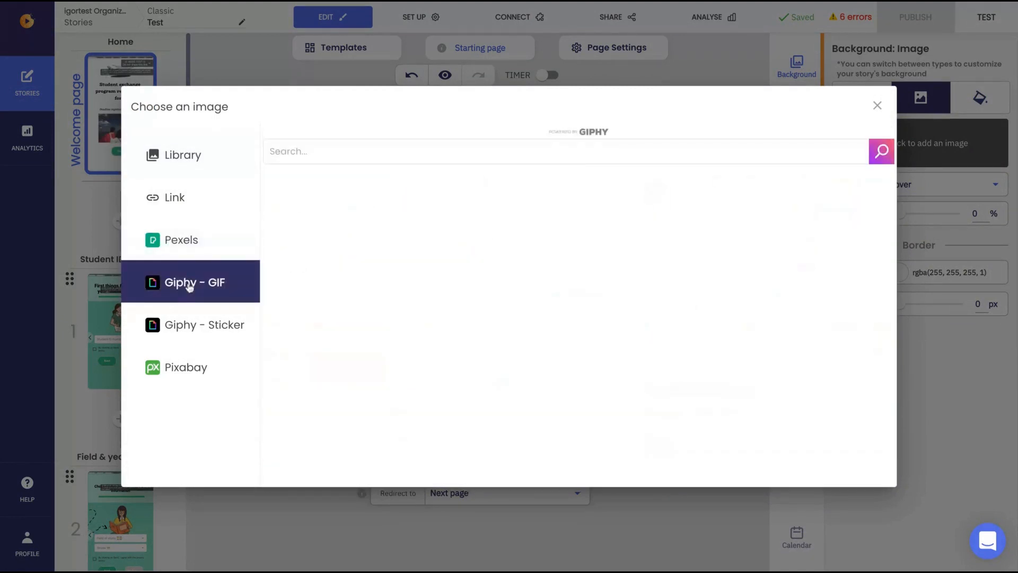
{"action": "left_click", "coordinate": [192, 238]}
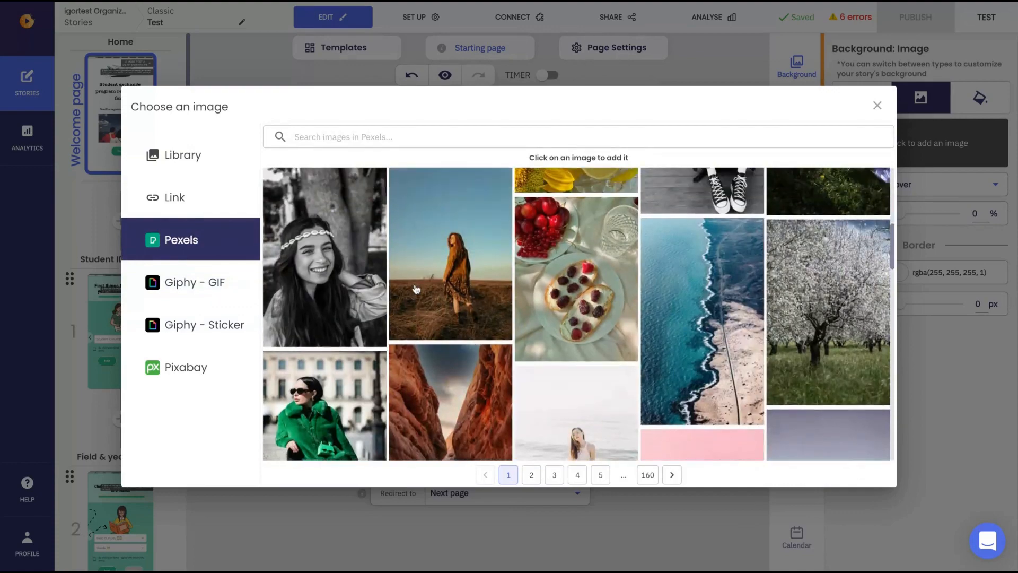
{"action": "scroll", "coordinate": [308, 257], "scroll_direction": "down", "scroll_amount": 5}
{"action": "scroll", "coordinate": [577, 314], "scroll_direction": "down", "scroll_amount": 10}
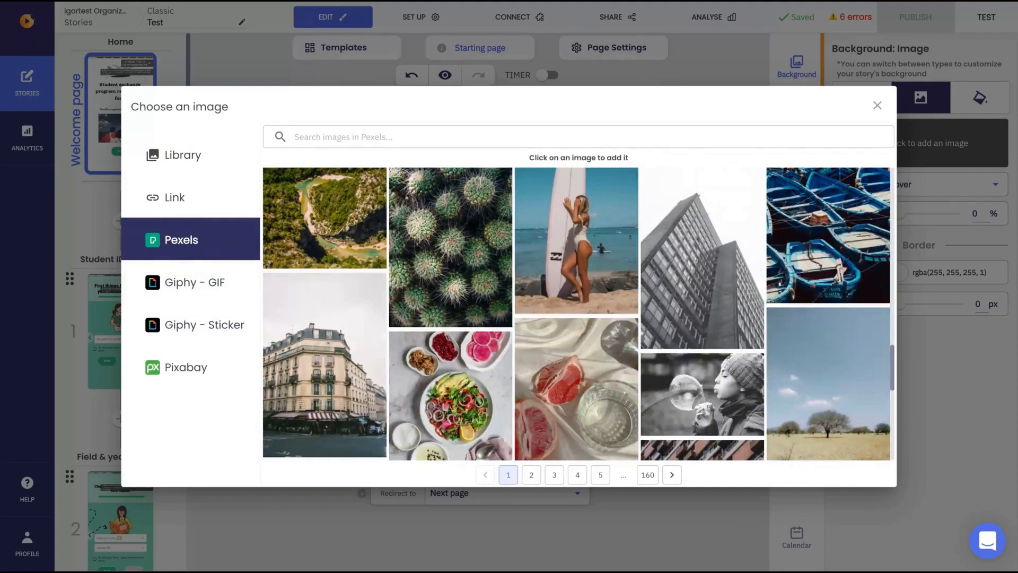
{"action": "scroll", "coordinate": [577, 314], "scroll_direction": "down", "scroll_amount": 3}
{"action": "scroll", "coordinate": [577, 314], "scroll_direction": "up", "scroll_amount": 10}
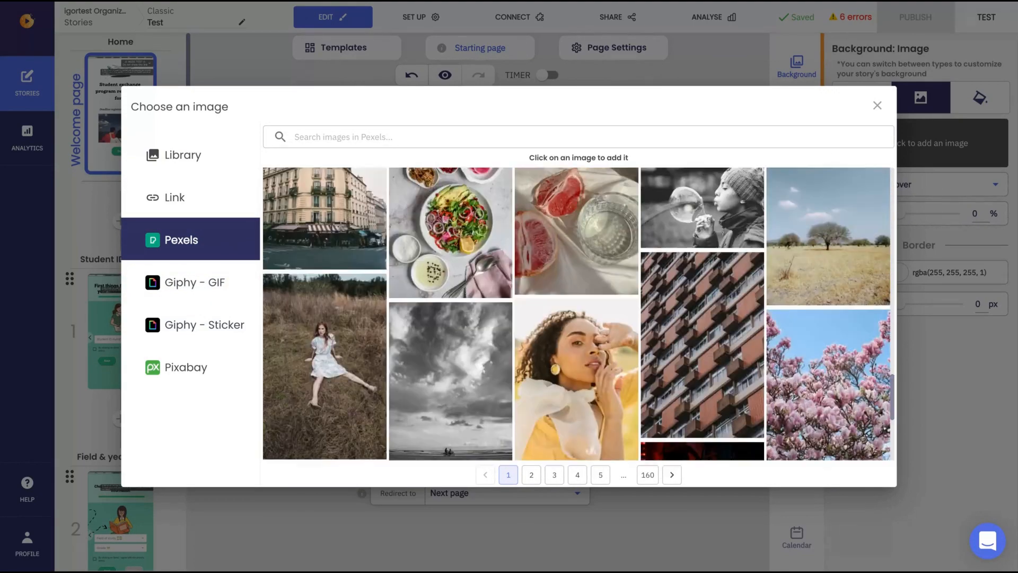
{"action": "scroll", "coordinate": [576, 314], "scroll_direction": "up", "scroll_amount": 5}
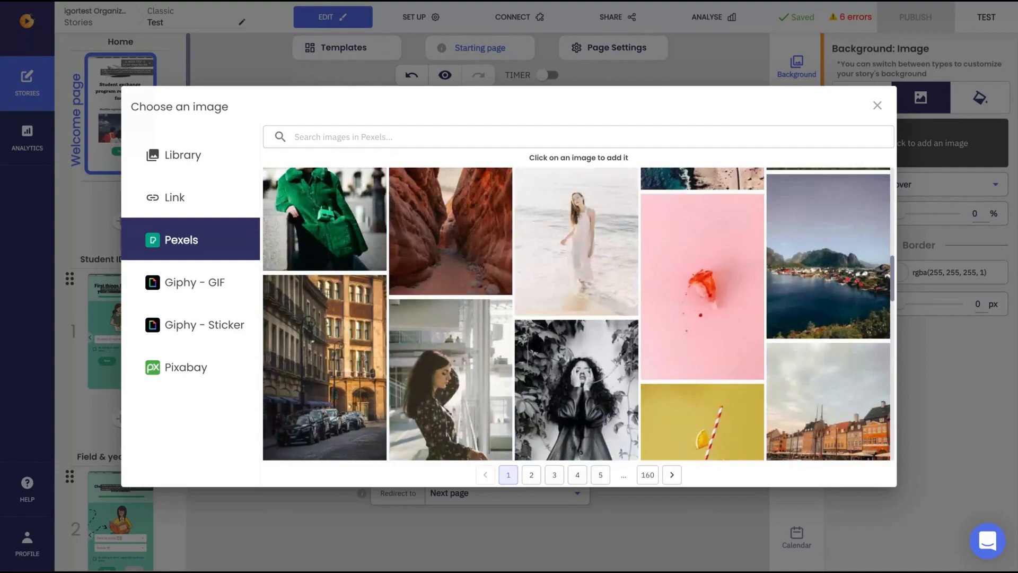
{"action": "scroll", "coordinate": [371, 287], "scroll_direction": "up", "scroll_amount": 10}
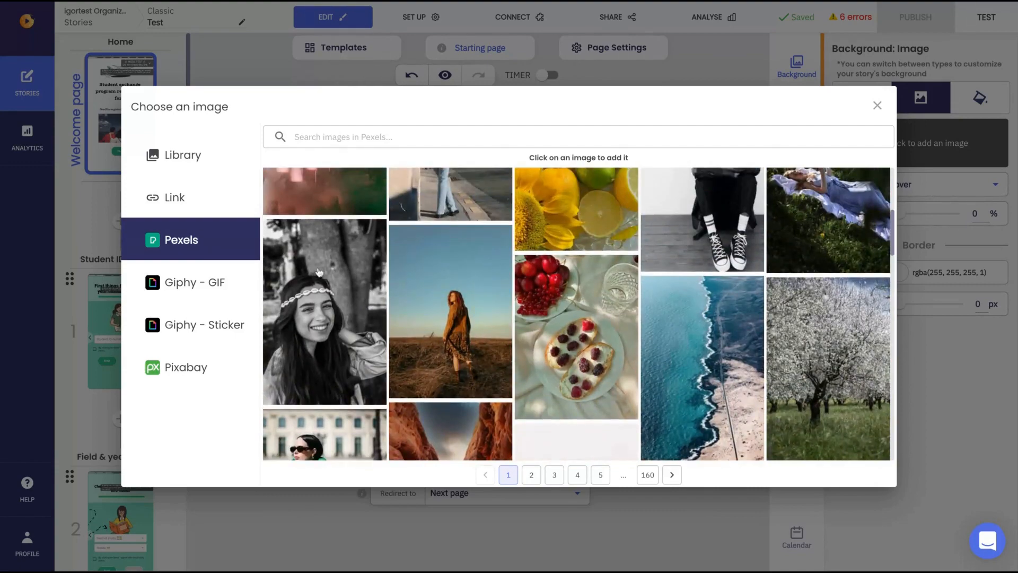
{"action": "left_click", "coordinate": [319, 272]}
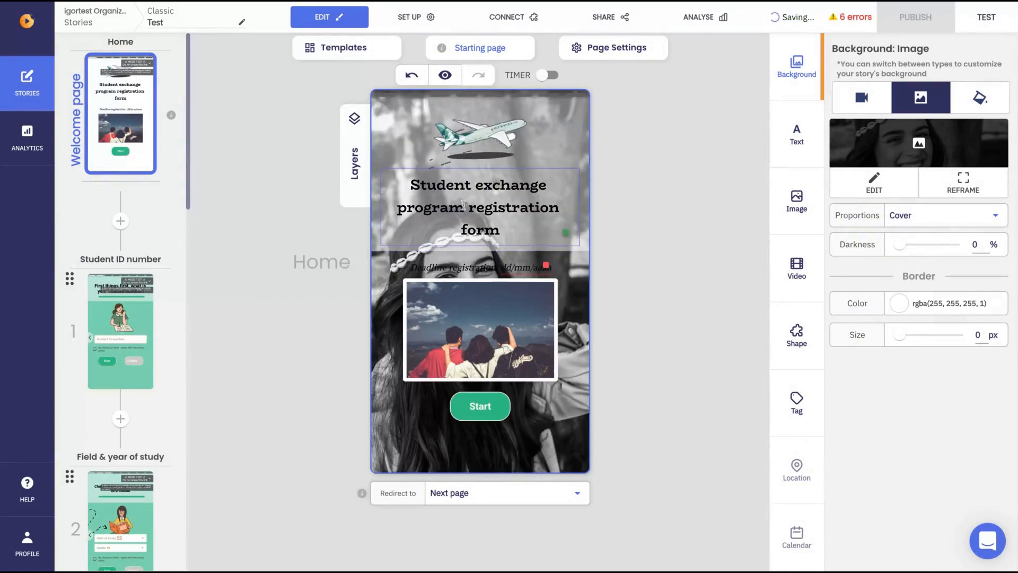
Try the timer on the welcome page and switch it off again
{"action": "left_click", "coordinate": [463, 204]}
{"action": "left_click", "coordinate": [547, 75]}
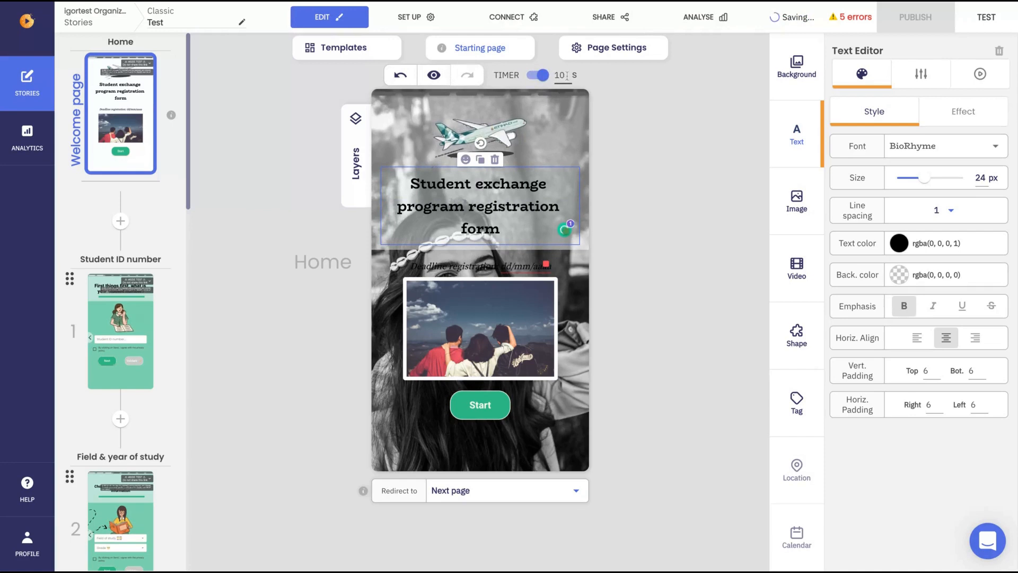
{"action": "double_click", "coordinate": [566, 76]}
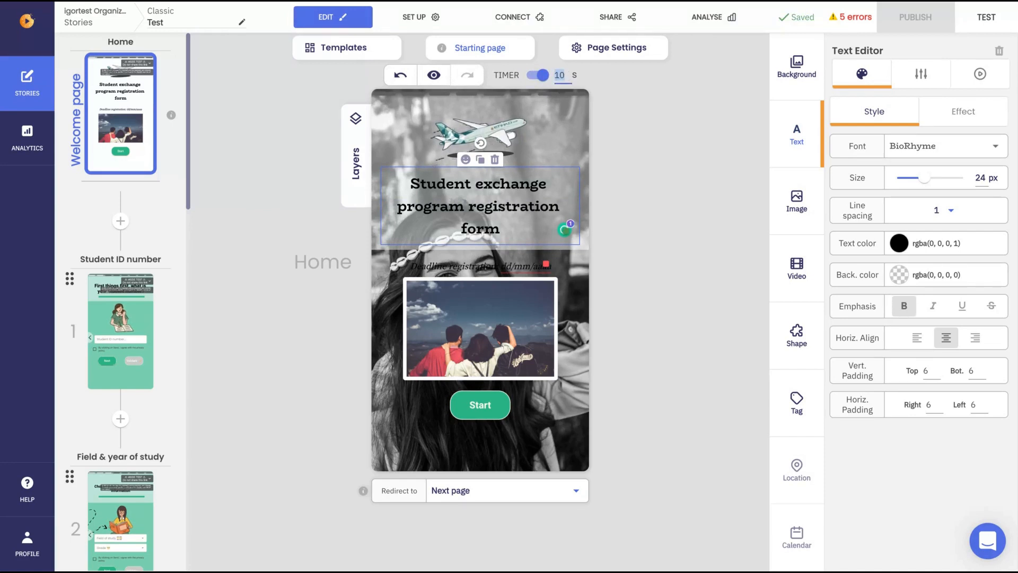
{"action": "left_click", "coordinate": [540, 75]}
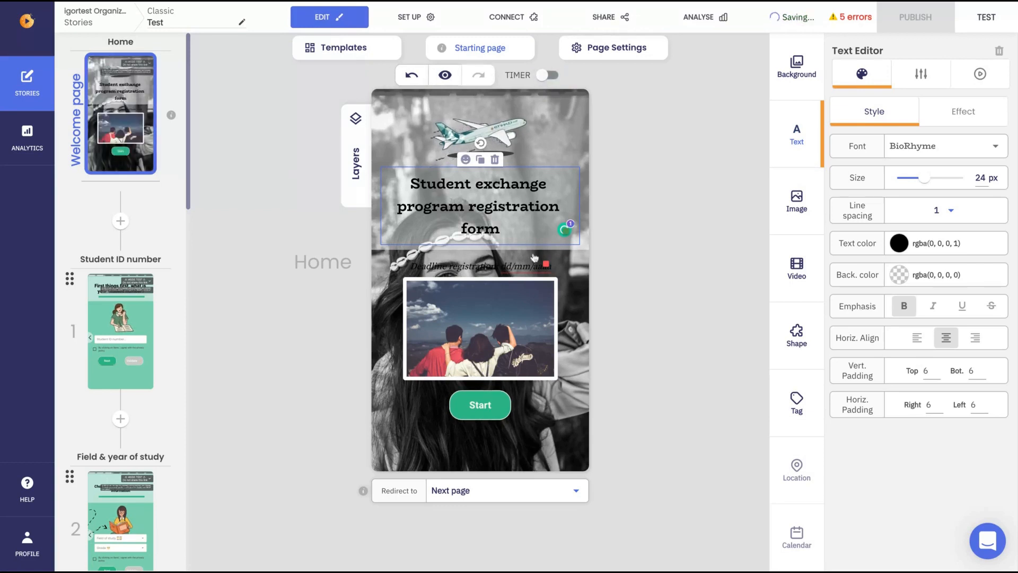
Set the welcome page's page animation to fadeInDown and close the page settings
{"action": "left_click", "coordinate": [615, 48]}
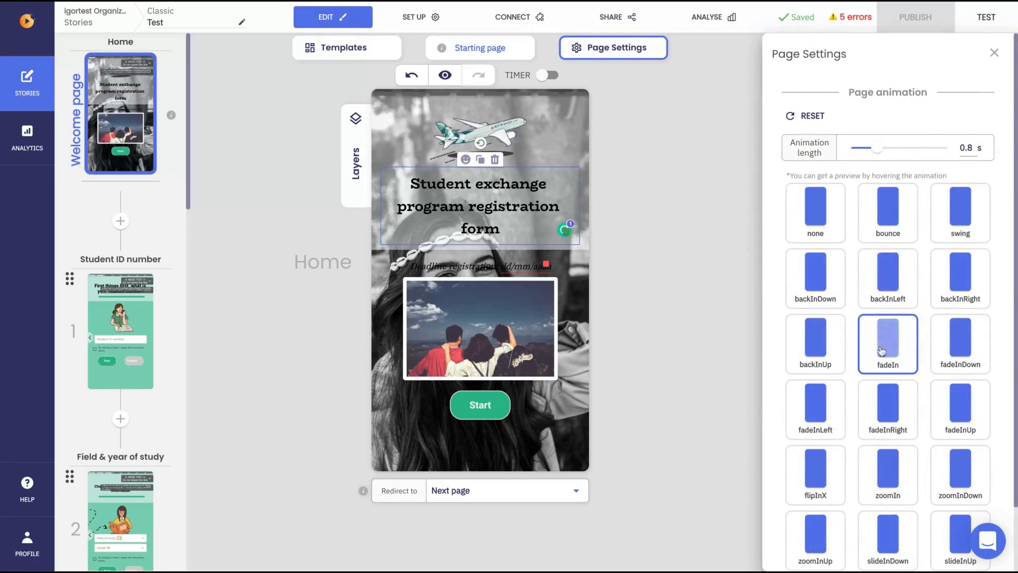
{"action": "left_click", "coordinate": [959, 342]}
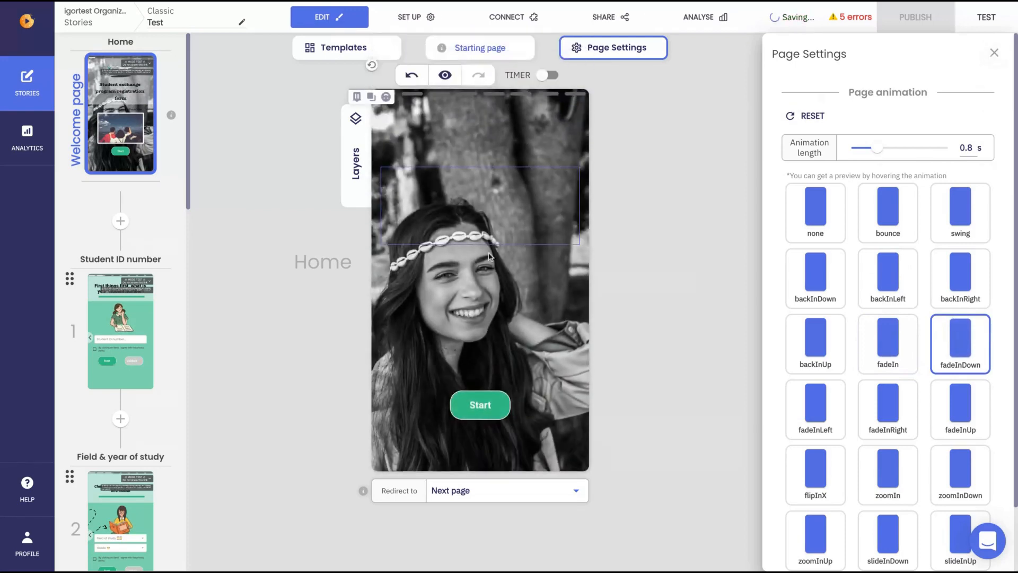
{"action": "left_click", "coordinate": [995, 54]}
Try adding an empty image element and an empty video element to the welcome page
{"action": "left_click", "coordinate": [796, 200]}
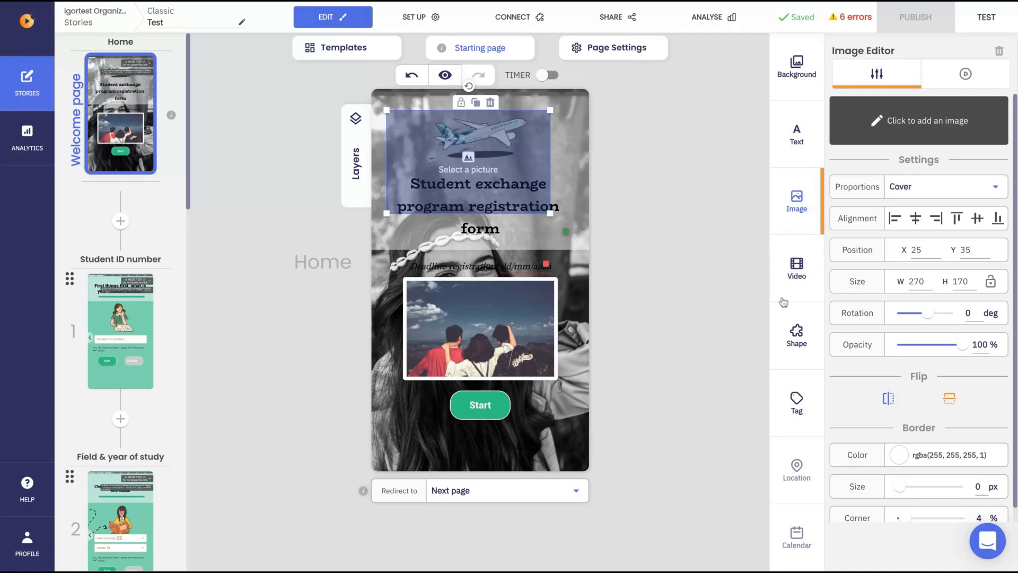
{"action": "left_click", "coordinate": [797, 269]}
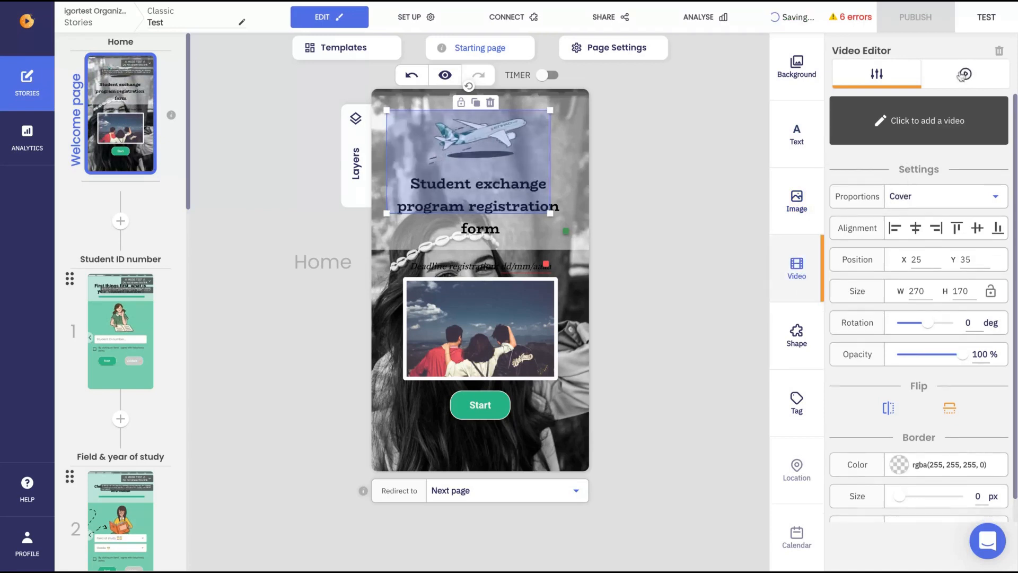
{"action": "left_click", "coordinate": [965, 74]}
{"action": "left_click", "coordinate": [883, 83]}
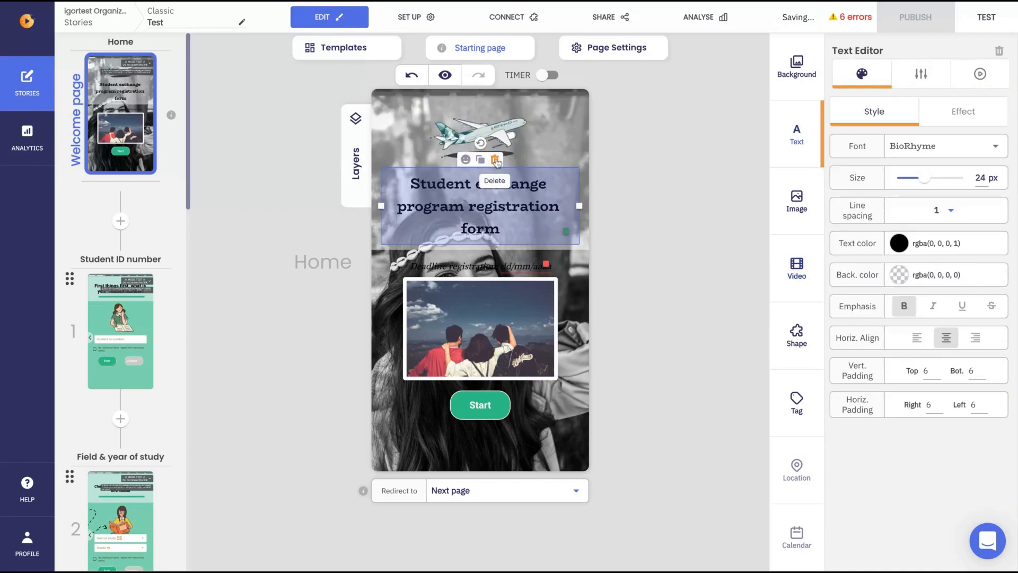
Delete the "Student exchange program registration form" heading and the airplane image from the welcome page
{"action": "left_click", "coordinate": [497, 160]}
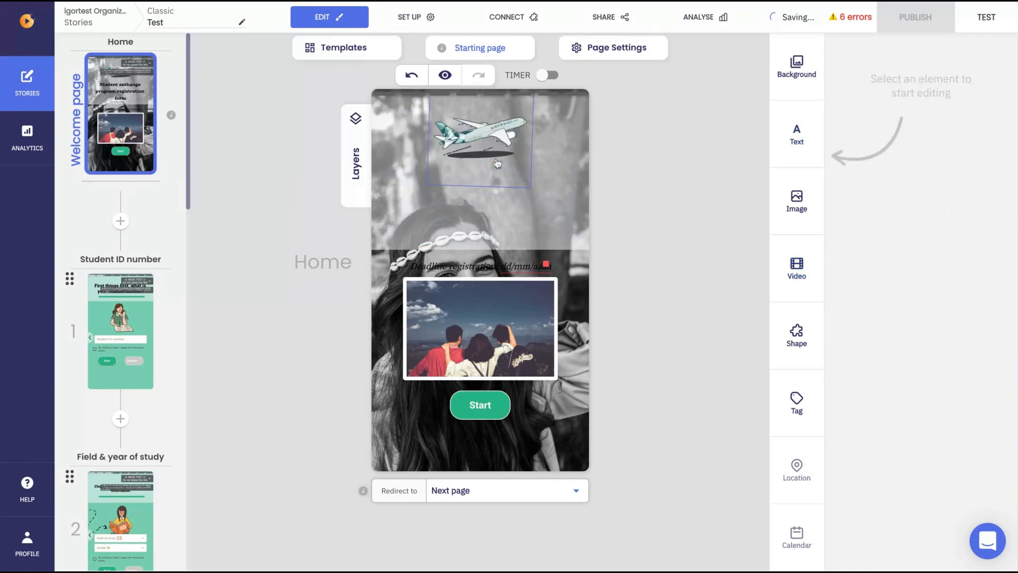
{"action": "left_click", "coordinate": [477, 133]}
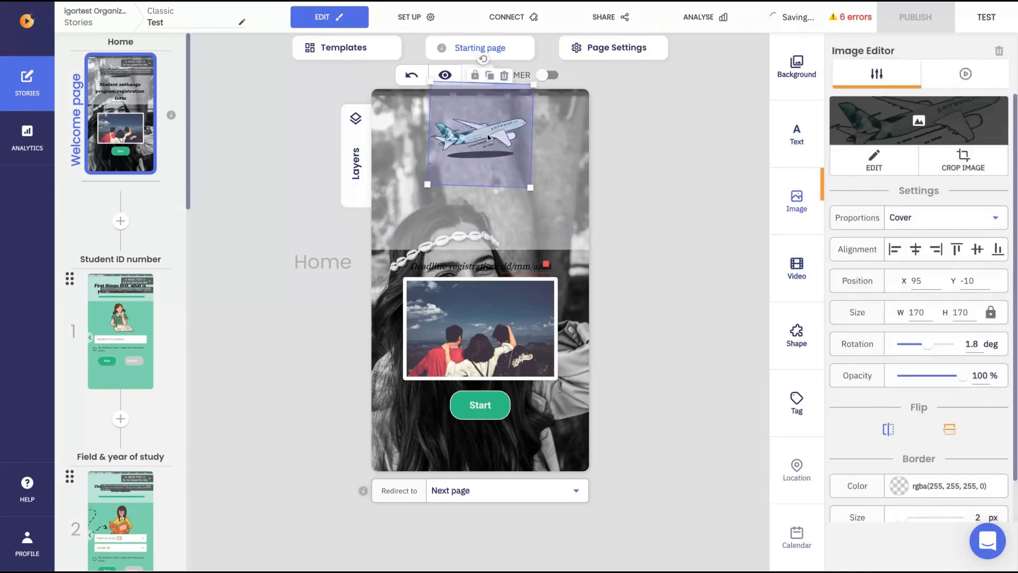
{"action": "left_click", "coordinate": [504, 75]}
{"action": "left_click", "coordinate": [796, 260]}
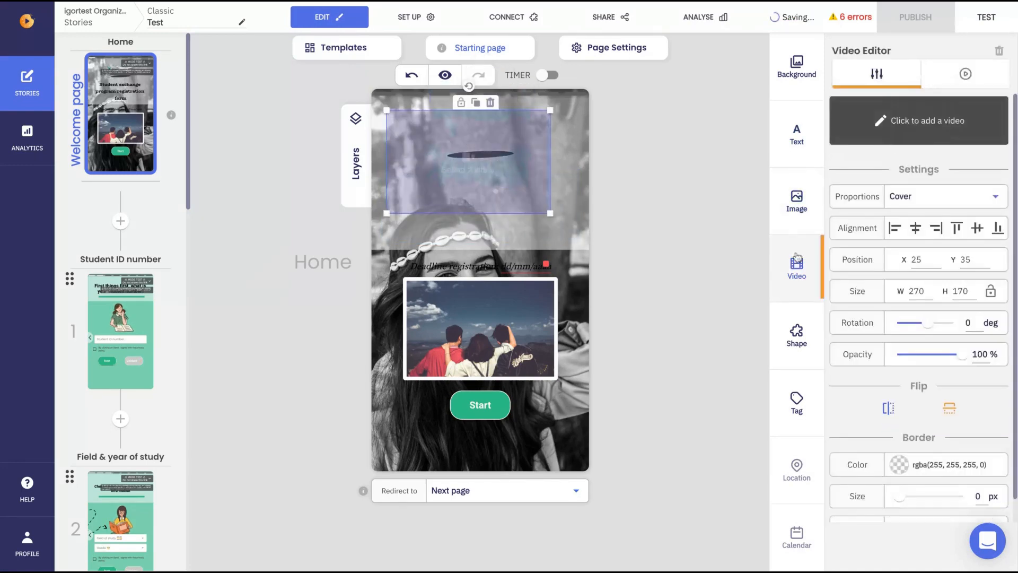
{"action": "left_click", "coordinate": [935, 121]}
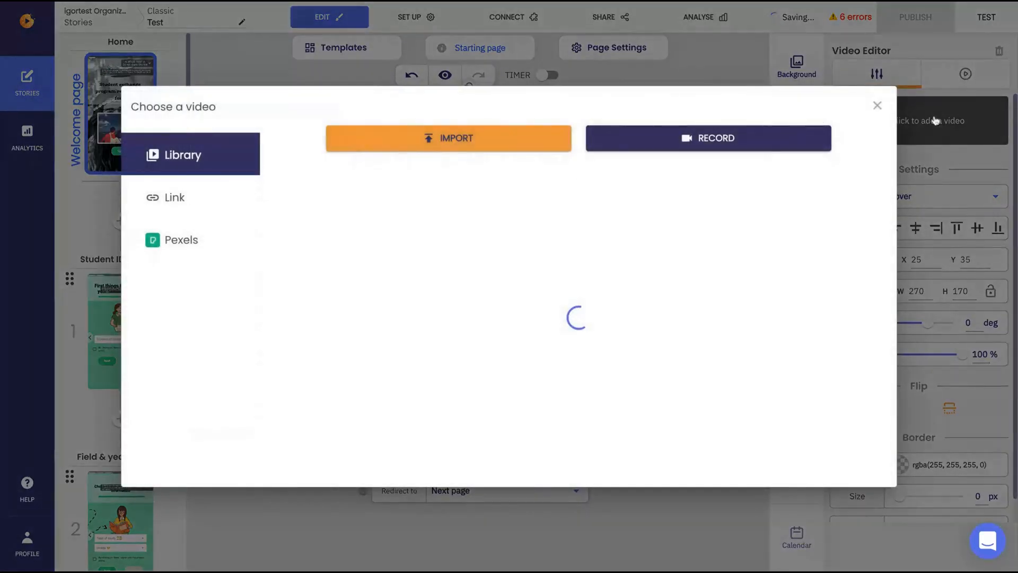
{"action": "left_click", "coordinate": [184, 250]}
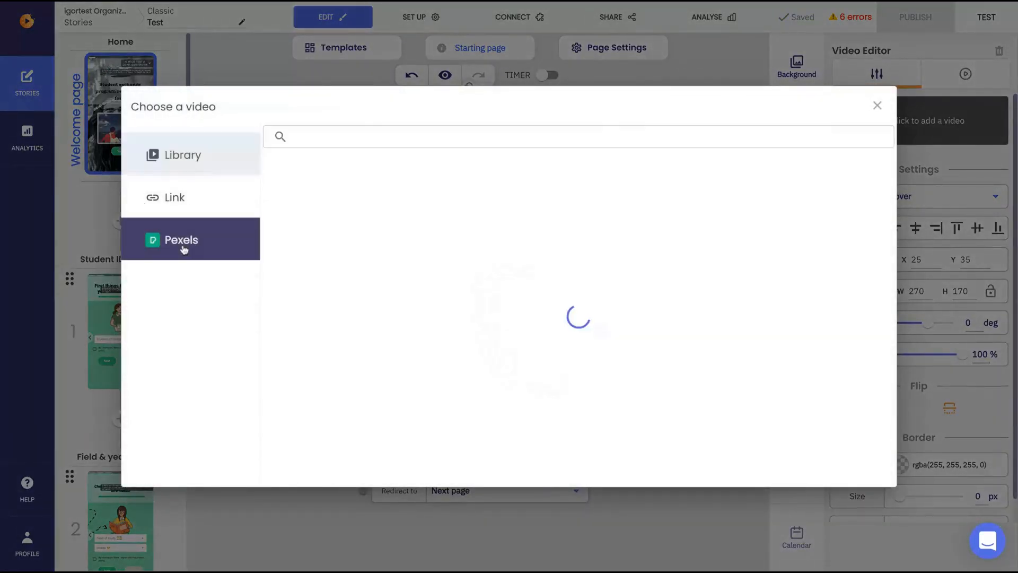
{"action": "left_click", "coordinate": [247, 200]}
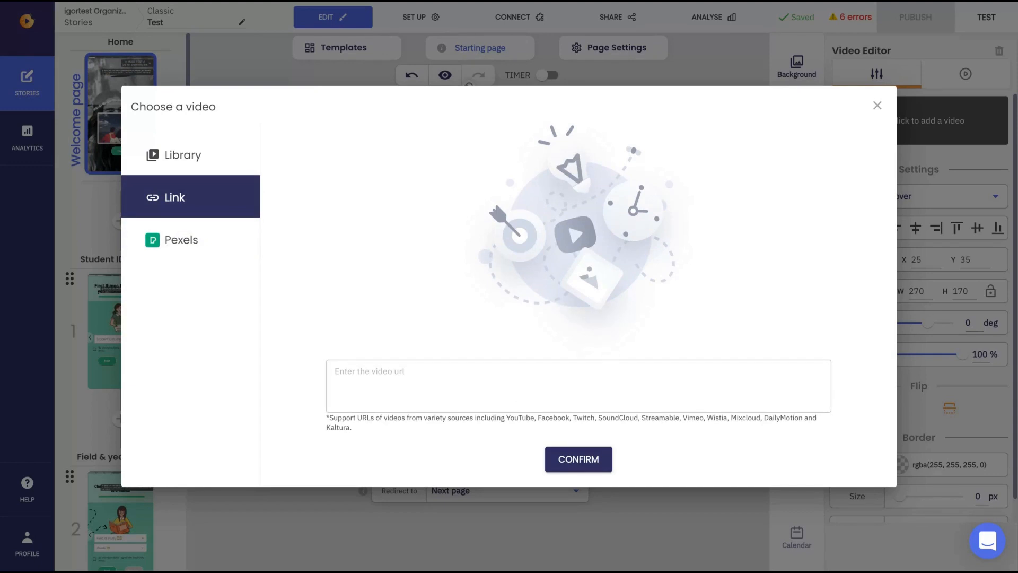
{"action": "type", "text": "https://youtu.be/TJhhM_rgoxA"}
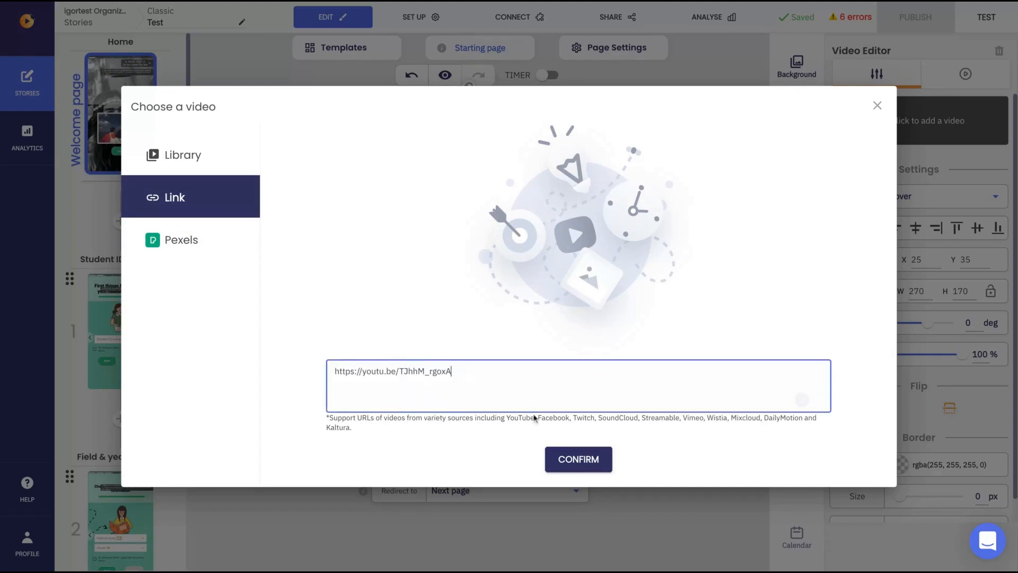
{"action": "left_click", "coordinate": [564, 474]}
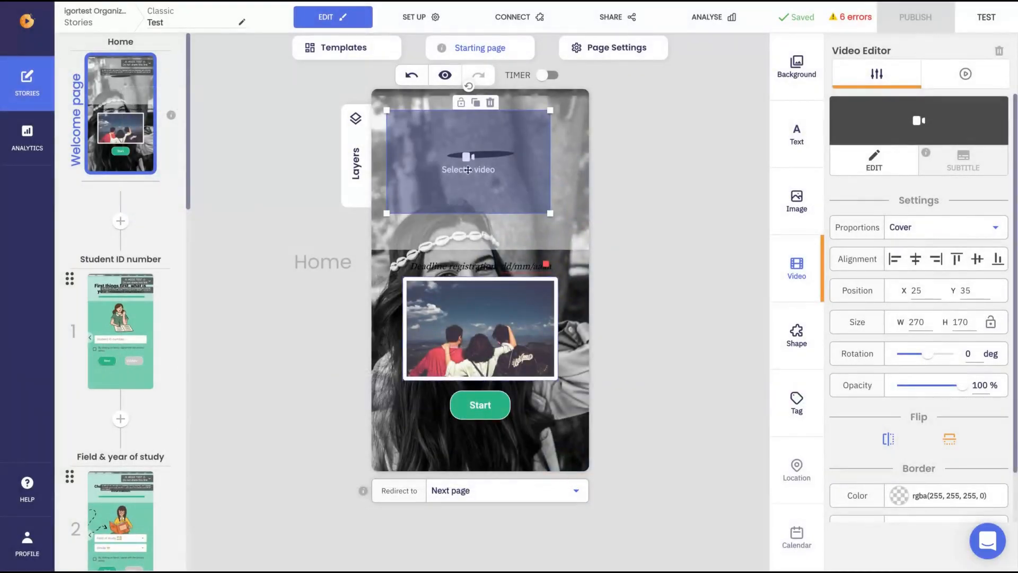
{"action": "mouse_move", "coordinate": [419, 169]}
{"action": "left_mouse_down"}
{"action": "mouse_move", "coordinate": [455, 206]}
{"action": "mouse_move", "coordinate": [418, 165]}
{"action": "left_mouse_up"}
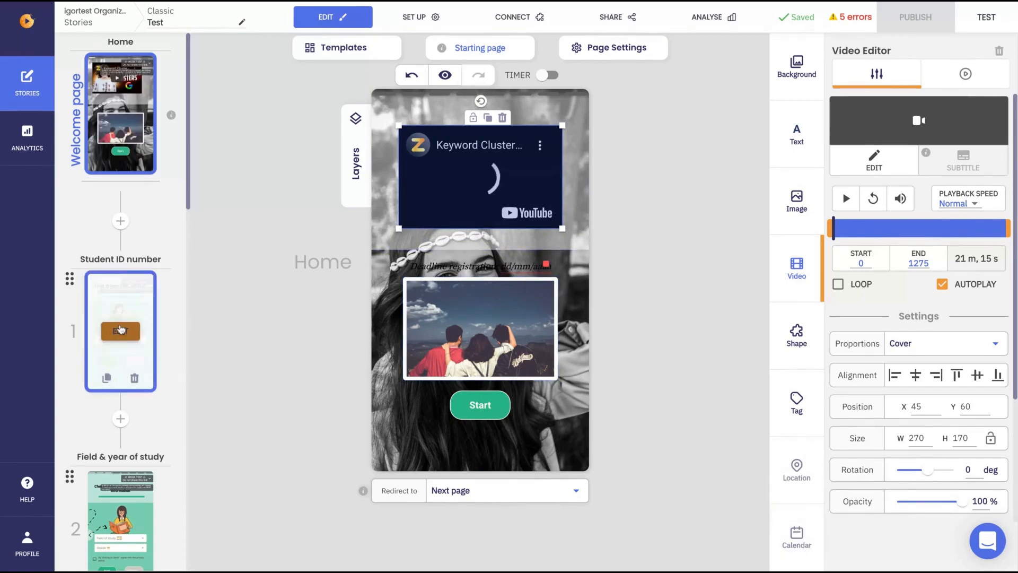
Open the Student ID number page and bring up the image settings of its illustration
{"action": "left_click", "coordinate": [124, 345]}
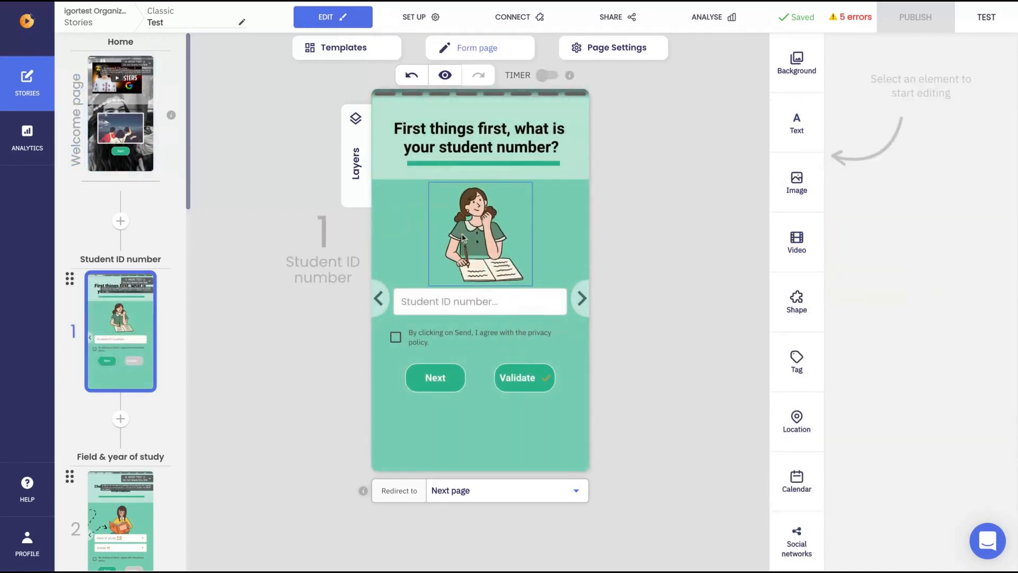
{"action": "left_click", "coordinate": [462, 238]}
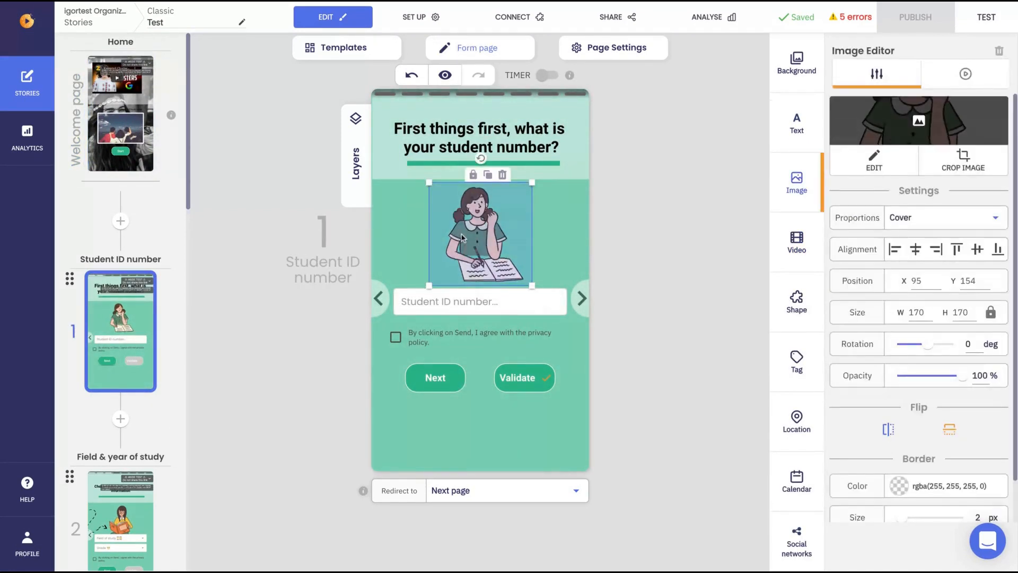
{"action": "left_click", "coordinate": [564, 231]}
Try a calendar element on the Student ID number page, reposition it, and delete it
{"action": "left_click", "coordinate": [796, 480]}
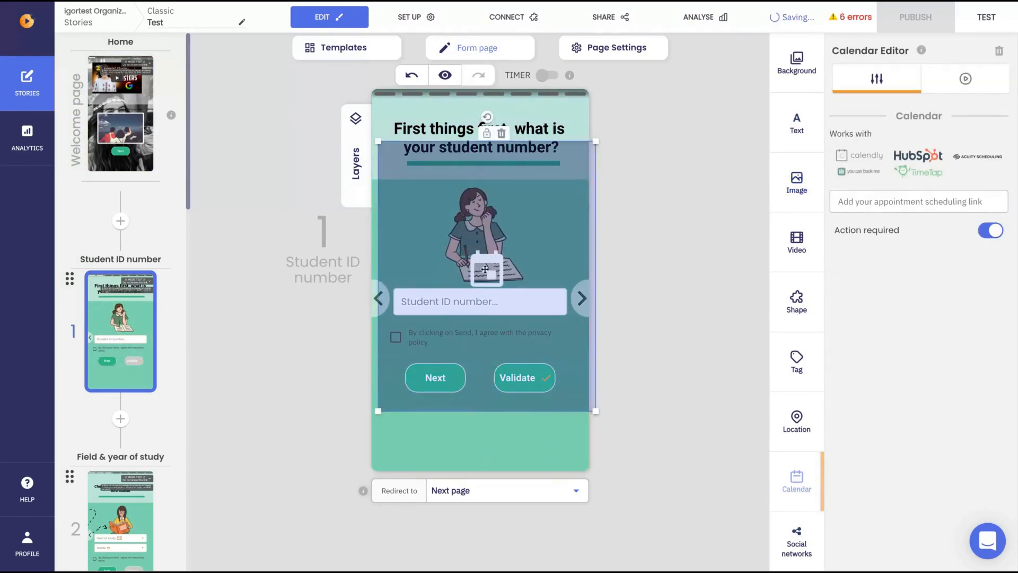
{"action": "left_click_drag", "start_coordinate": [486, 261], "coordinate": [471, 280]}
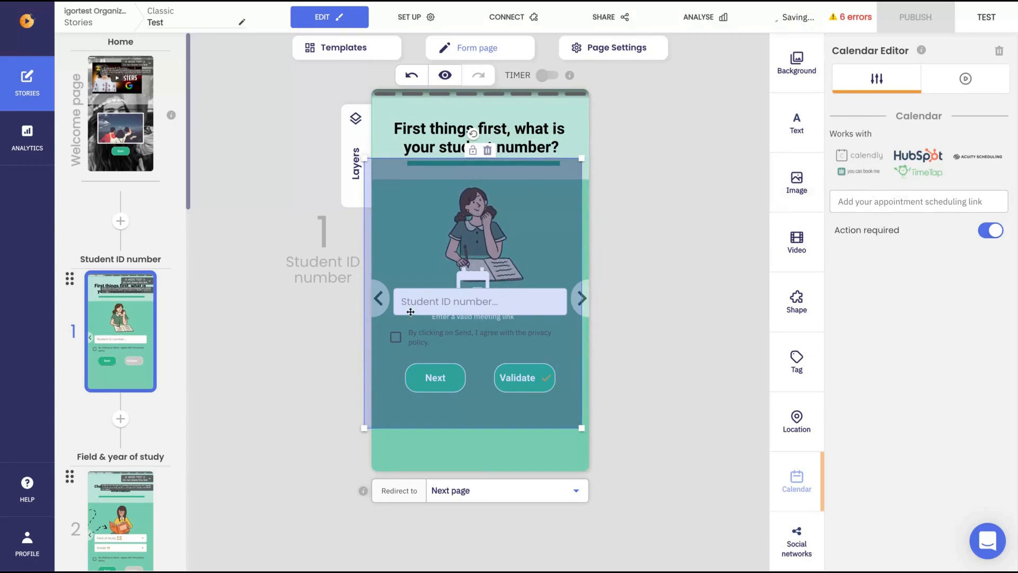
{"action": "left_click", "coordinate": [487, 151]}
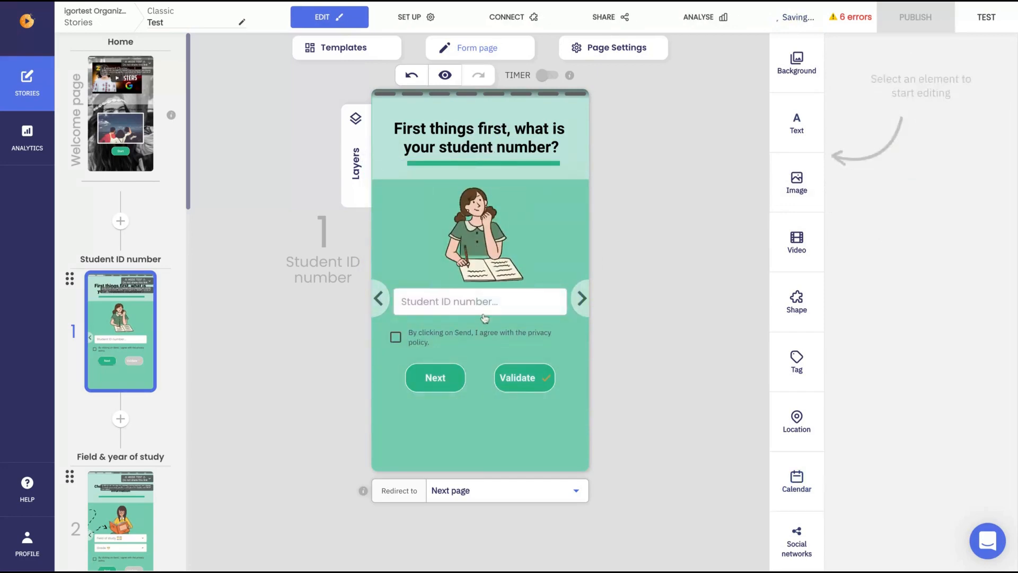
Set the Student ID number page's background to the Pexels video of a person sitting against a cloudy sky
{"action": "left_click", "coordinate": [797, 242]}
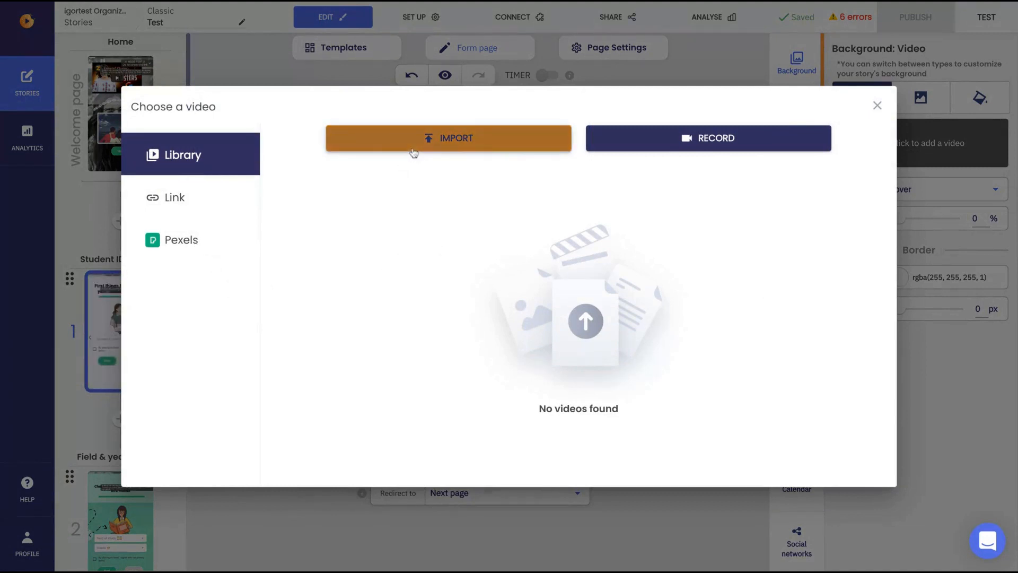
{"action": "left_click", "coordinate": [201, 242]}
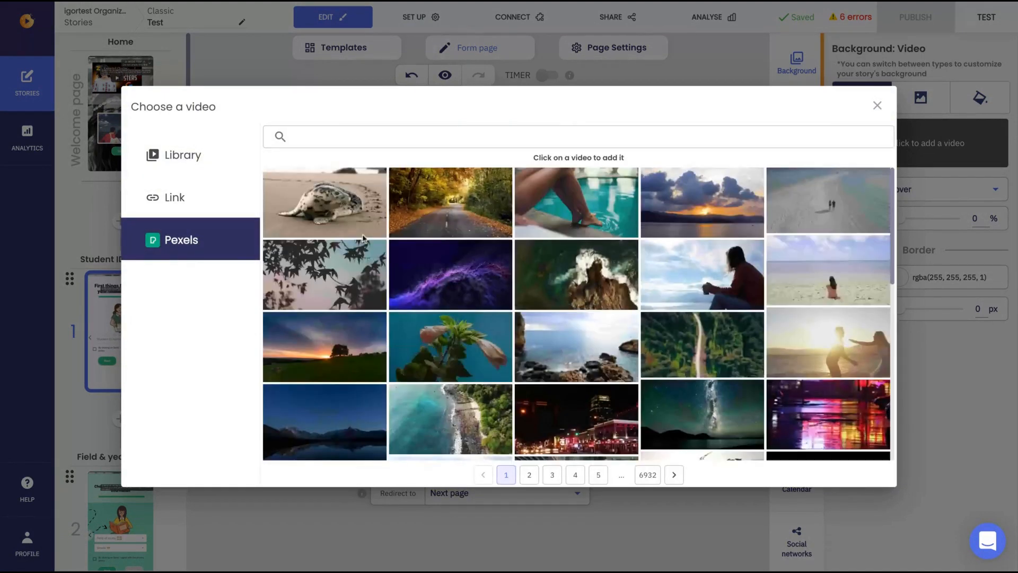
{"action": "left_click", "coordinate": [704, 278]}
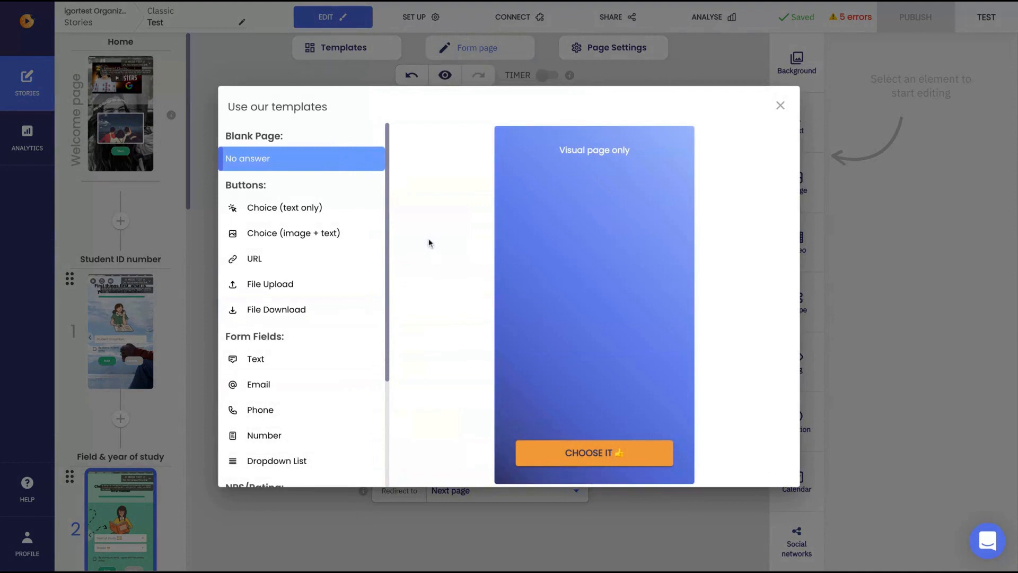
Look through the page templates for the Field & year of study page, preview File Upload, and leave without choosing one
{"action": "scroll", "coordinate": [370, 288], "scroll_direction": "down", "scroll_amount": 3}
{"action": "scroll", "coordinate": [368, 288], "scroll_direction": "up", "scroll_amount": 3}
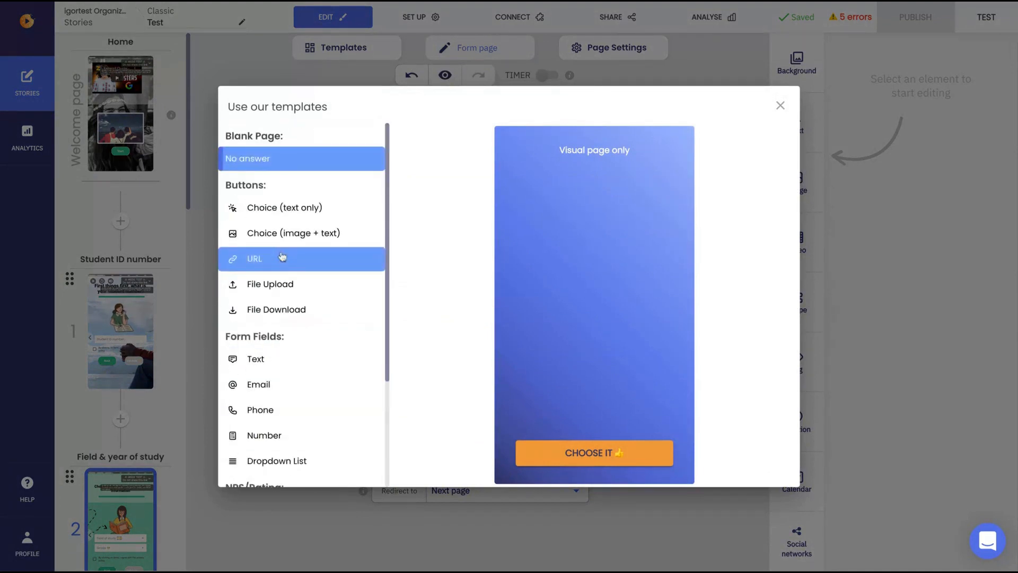
{"action": "left_click", "coordinate": [275, 285]}
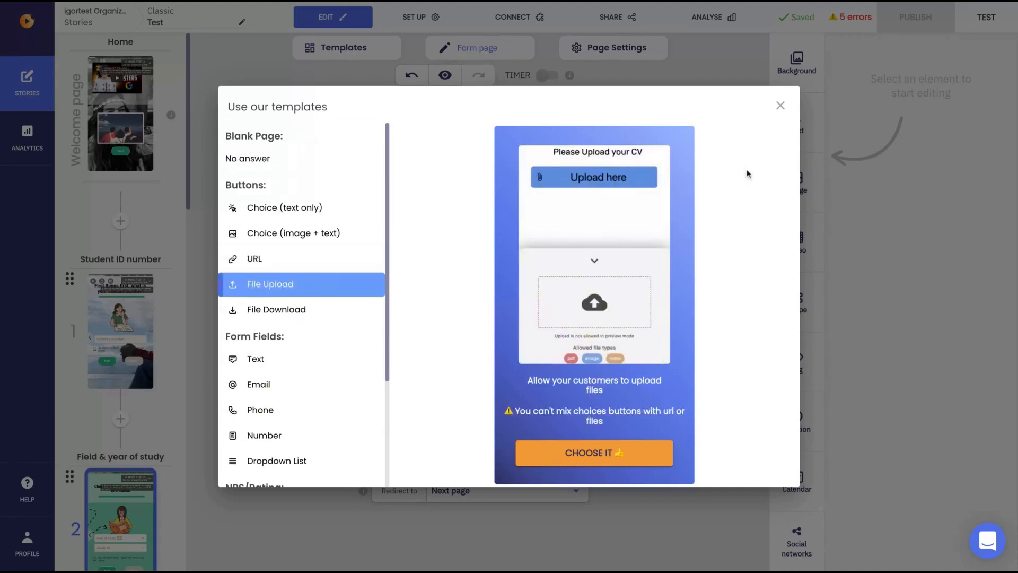
{"action": "left_click", "coordinate": [781, 107]}
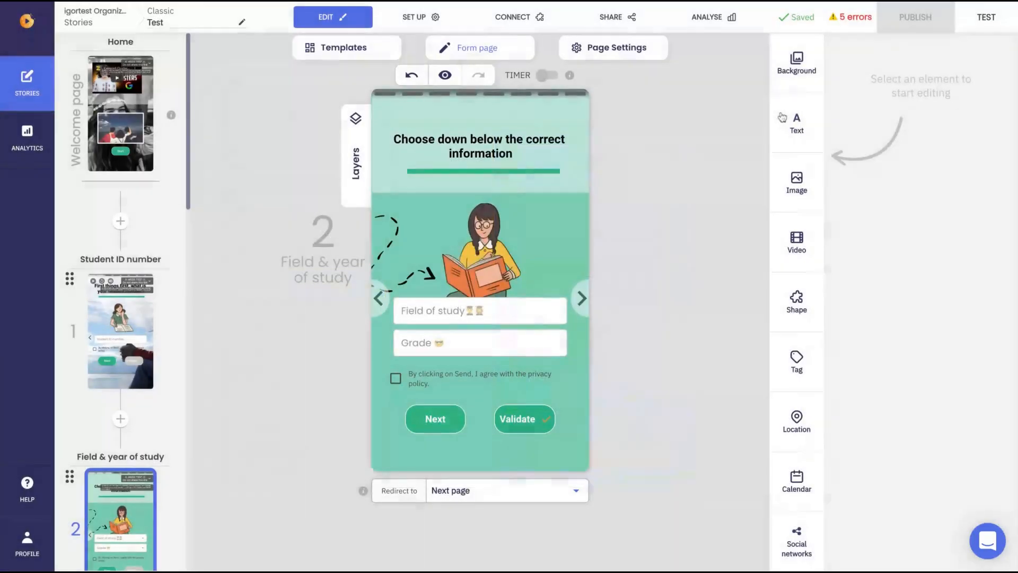
View the story's language options and examine the full list of available integrations
{"action": "left_click", "coordinate": [416, 17]}
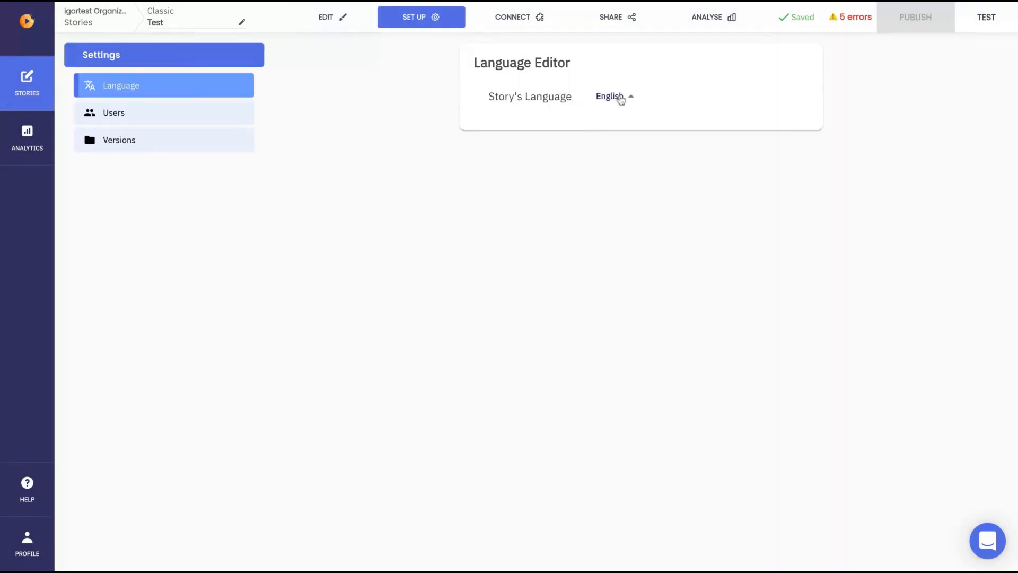
{"action": "left_click", "coordinate": [620, 99]}
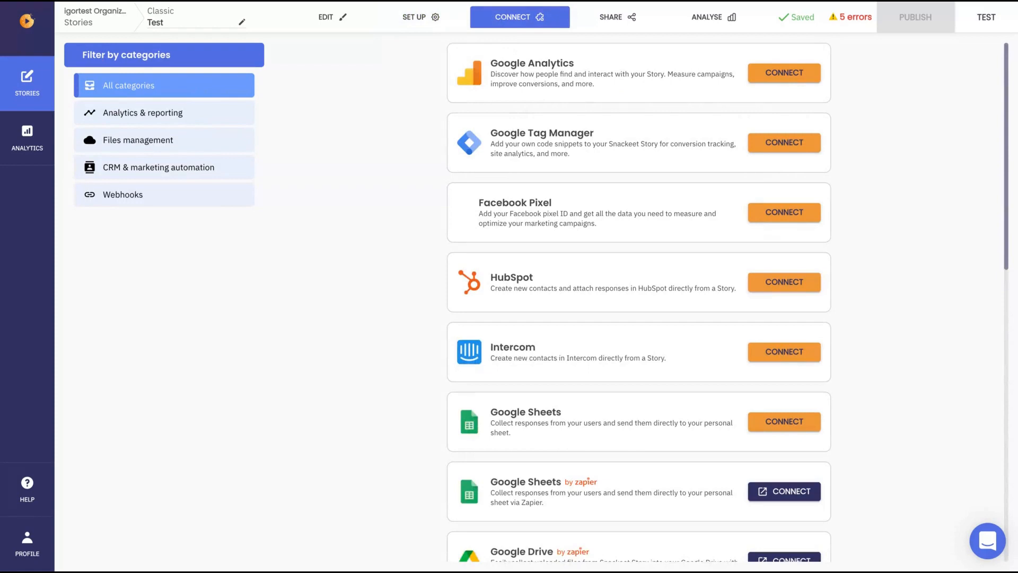
{"action": "scroll", "coordinate": [639, 302], "scroll_direction": "down", "scroll_amount": 3}
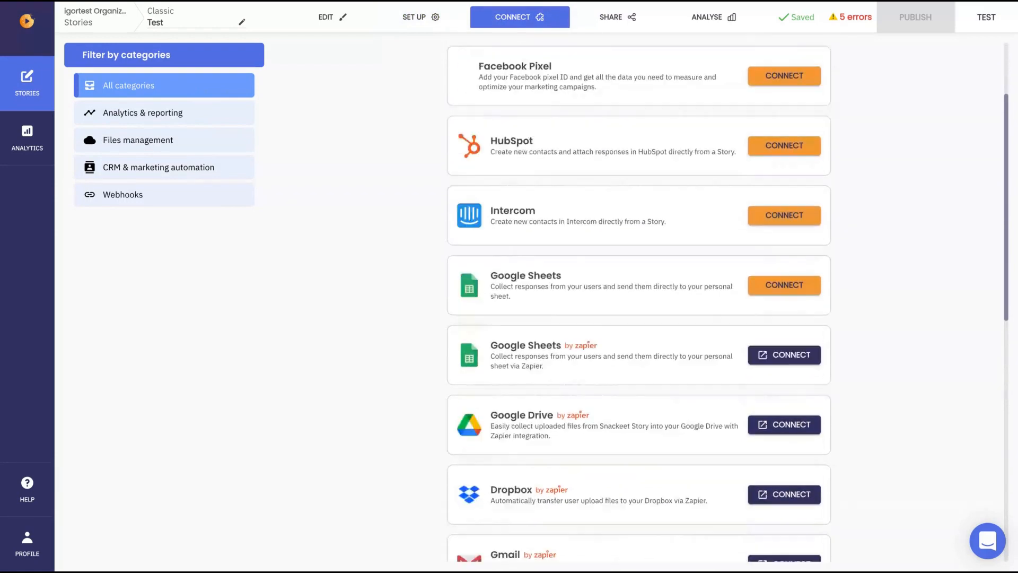
{"action": "scroll", "coordinate": [639, 302], "scroll_direction": "down", "scroll_amount": 2}
{"action": "scroll", "coordinate": [448, 212], "scroll_direction": "down", "scroll_amount": 1}
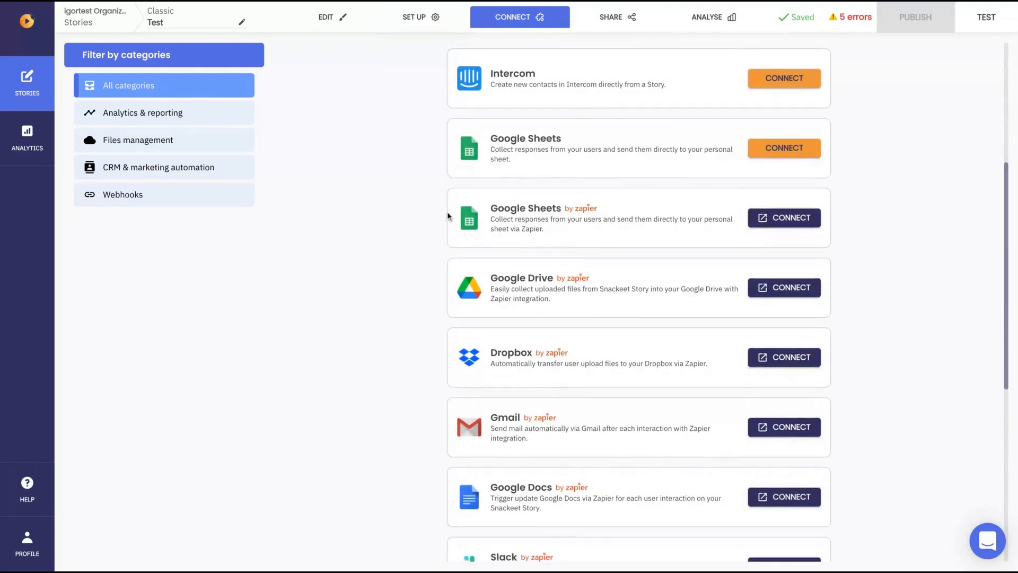
{"action": "scroll", "coordinate": [448, 214], "scroll_direction": "down", "scroll_amount": 1}
{"action": "scroll", "coordinate": [639, 303], "scroll_direction": "down", "scroll_amount": 5}
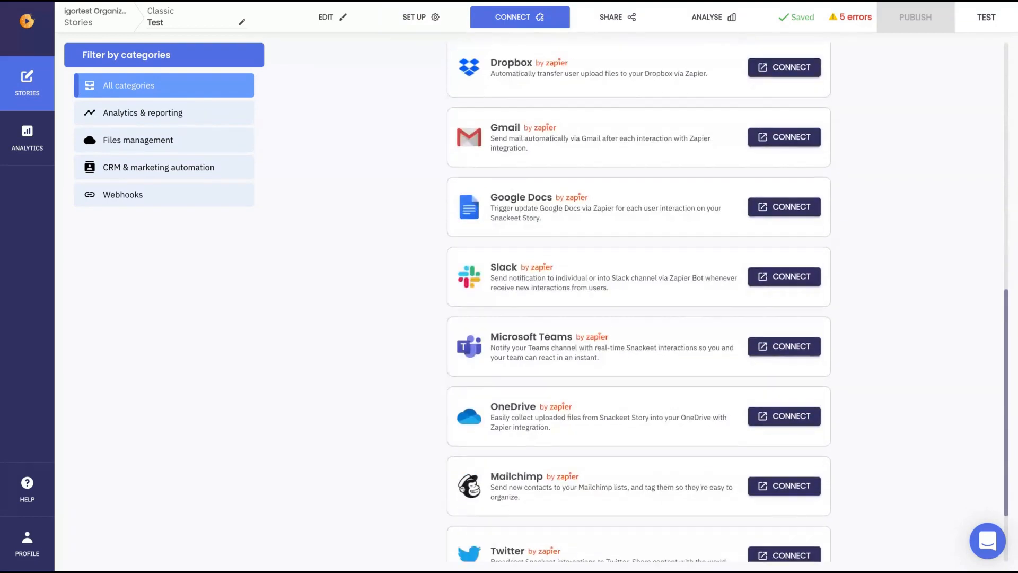
{"action": "scroll", "coordinate": [639, 303], "scroll_direction": "down", "scroll_amount": 1}
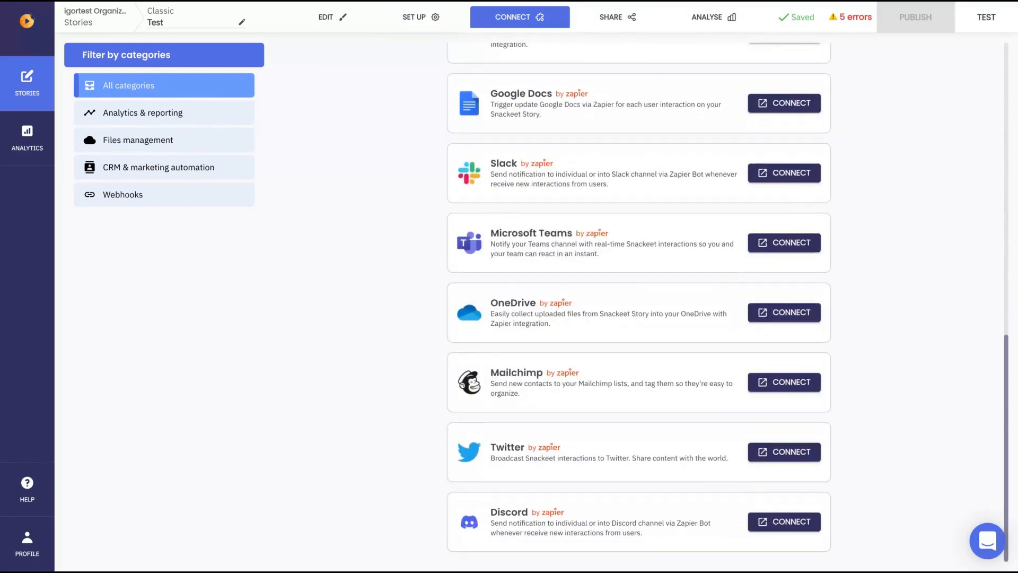
{"action": "scroll", "coordinate": [638, 302], "scroll_direction": "up", "scroll_amount": 12}
{"action": "left_click", "coordinate": [518, 120]}
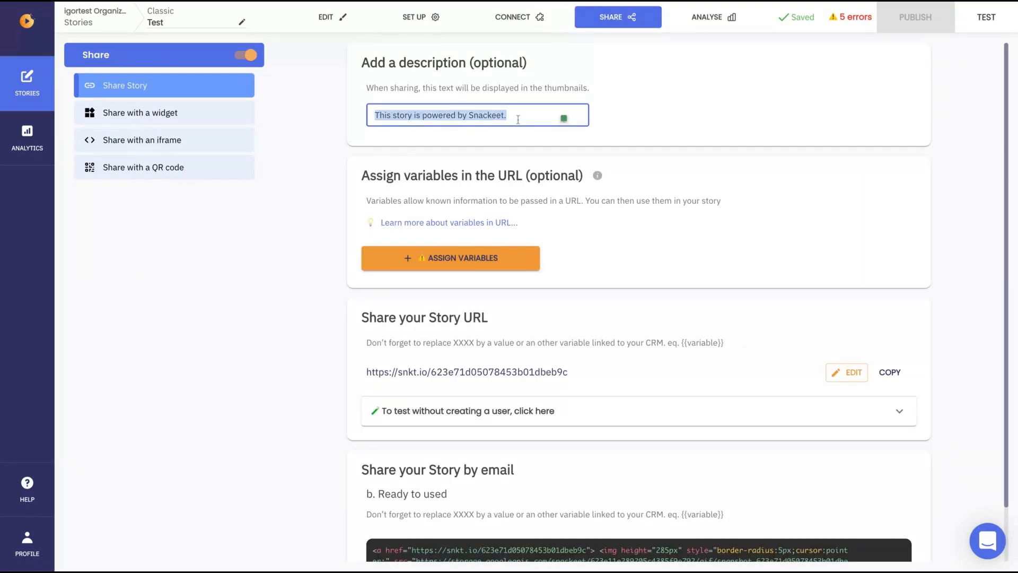
{"action": "scroll", "coordinate": [541, 87], "scroll_direction": "down", "scroll_amount": 1}
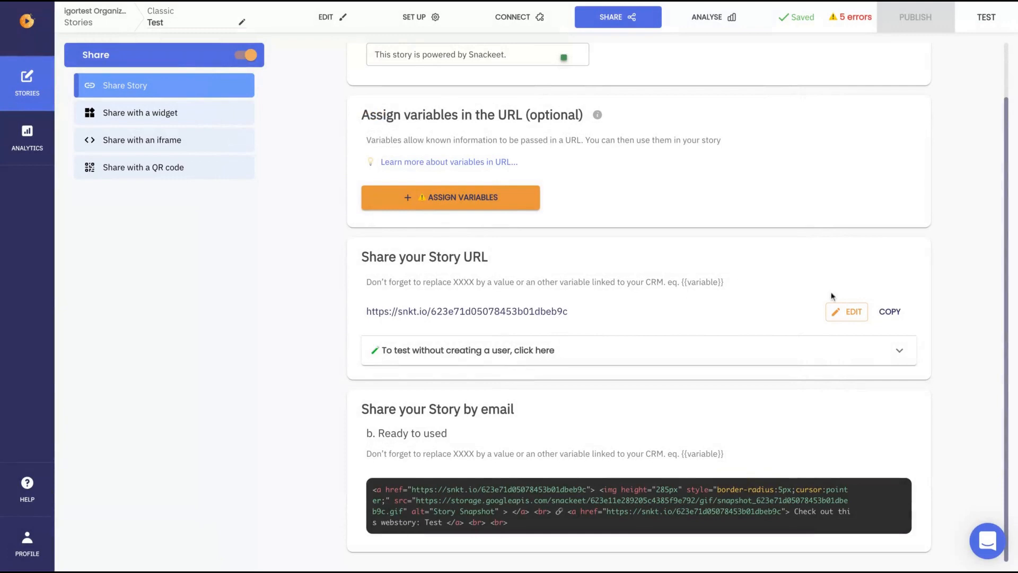
{"action": "left_click", "coordinate": [844, 316]}
{"action": "left_click", "coordinate": [457, 282]}
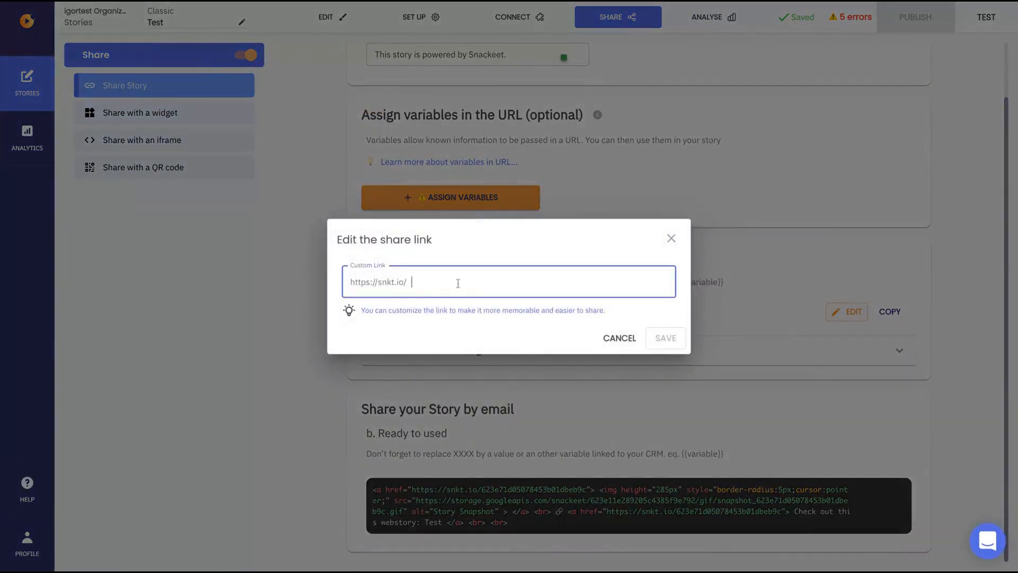
{"action": "type", "text": "customlink"}
{"action": "left_click", "coordinate": [666, 337]}
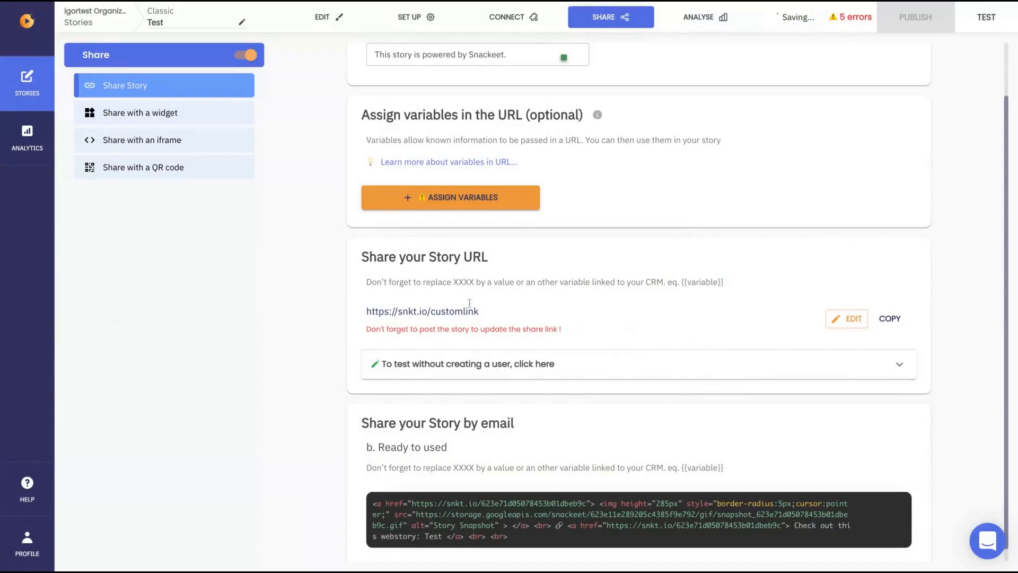
Highlight the custom ending of the share URL and the ready-to-use code for sharing the story by email
{"action": "double_click", "coordinate": [431, 314]}
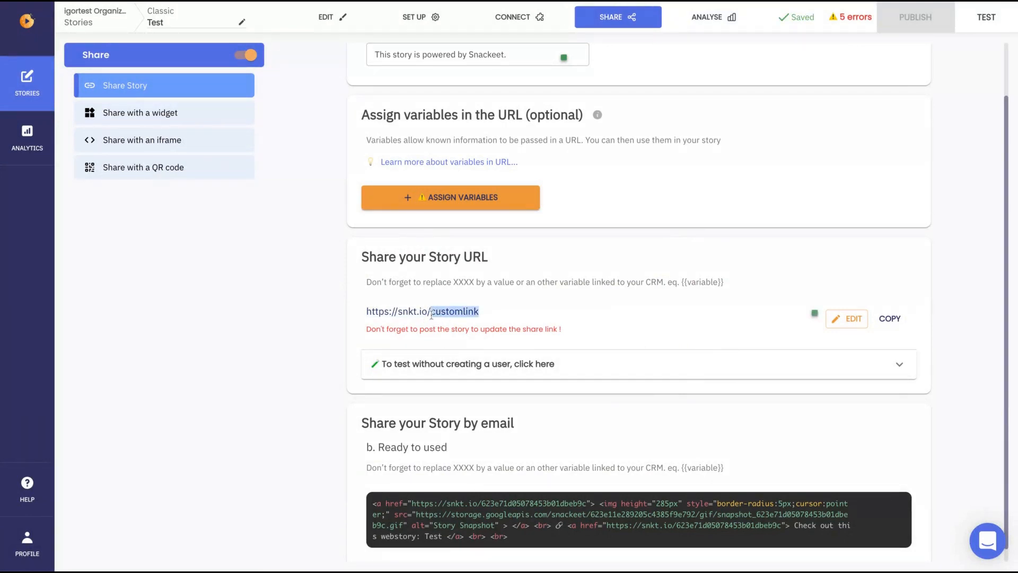
{"action": "left_click", "coordinate": [462, 518]}
{"action": "left_click_drag", "start_coordinate": [531, 543], "coordinate": [368, 500]}
Review the widget, iframe and QR code sharing options, and return to the story link sharing settings
{"action": "left_click", "coordinate": [224, 113]}
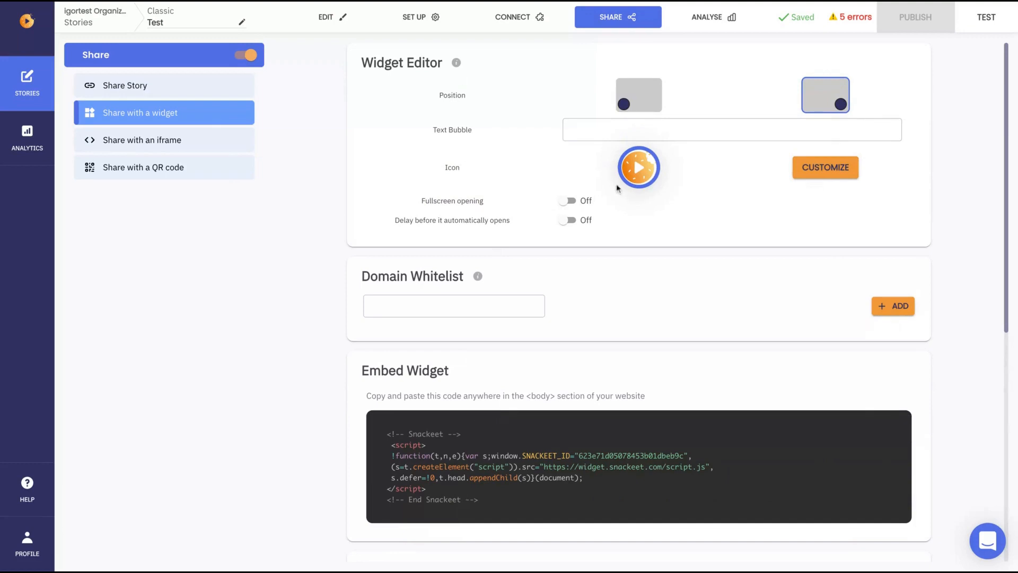
{"action": "left_click", "coordinate": [207, 144]}
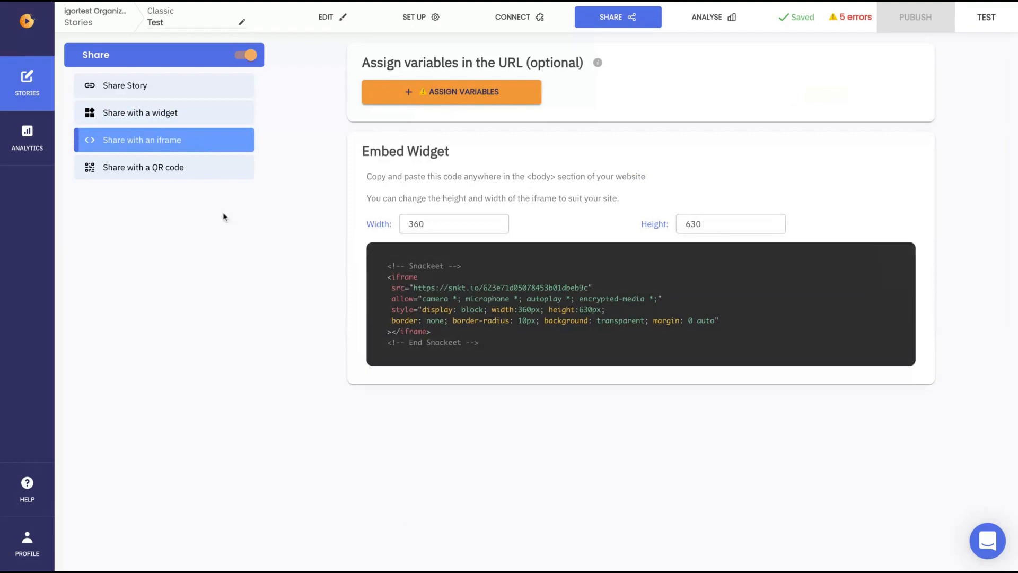
{"action": "left_click", "coordinate": [220, 169]}
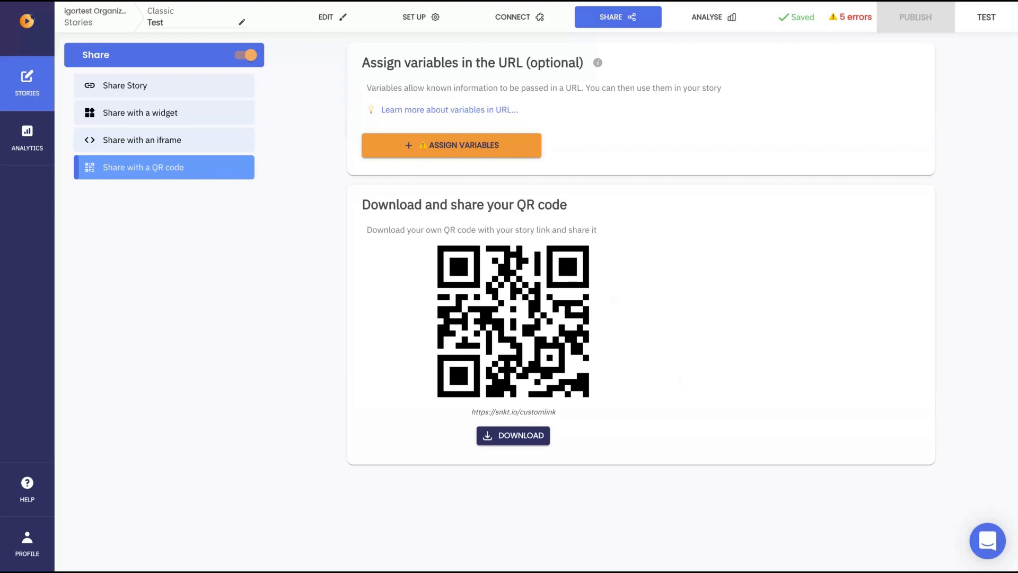
{"action": "left_click", "coordinate": [141, 80]}
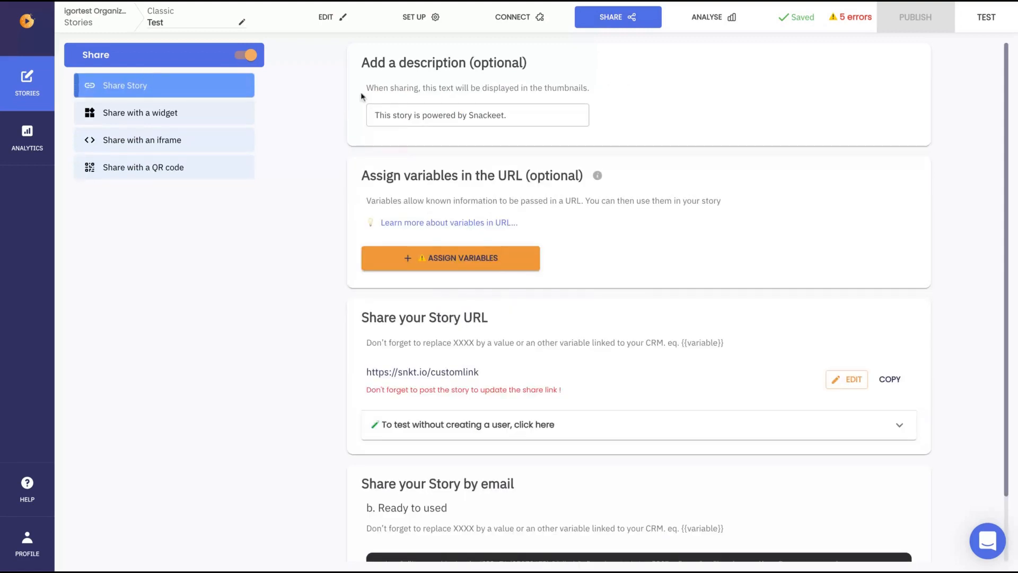
{"action": "scroll", "coordinate": [470, 281], "scroll_direction": "down", "scroll_amount": 2}
{"action": "scroll", "coordinate": [456, 148], "scroll_direction": "up", "scroll_amount": 2}
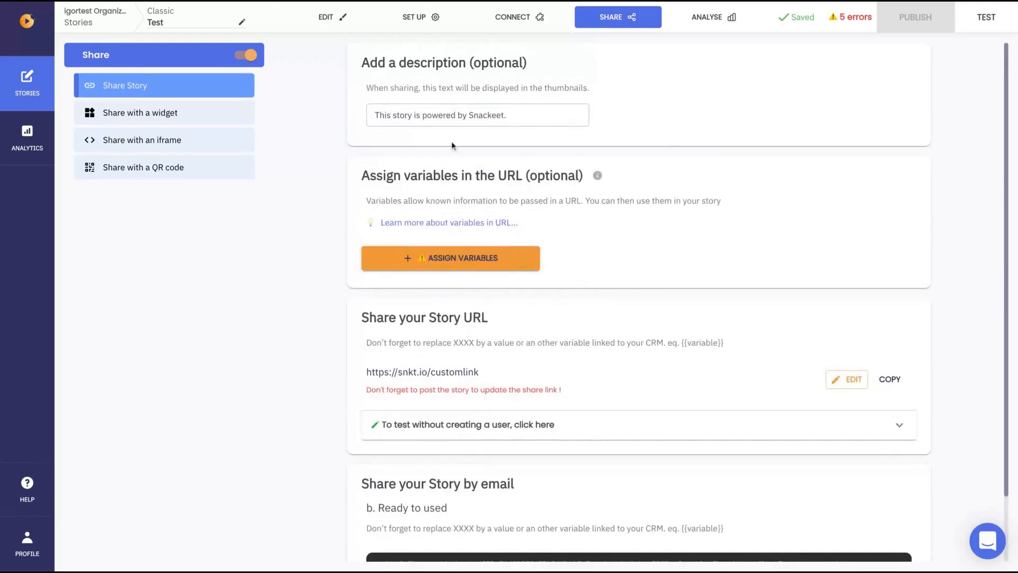
View the story's analysis for all devices and open the general analytics area
{"action": "left_click", "coordinate": [711, 21]}
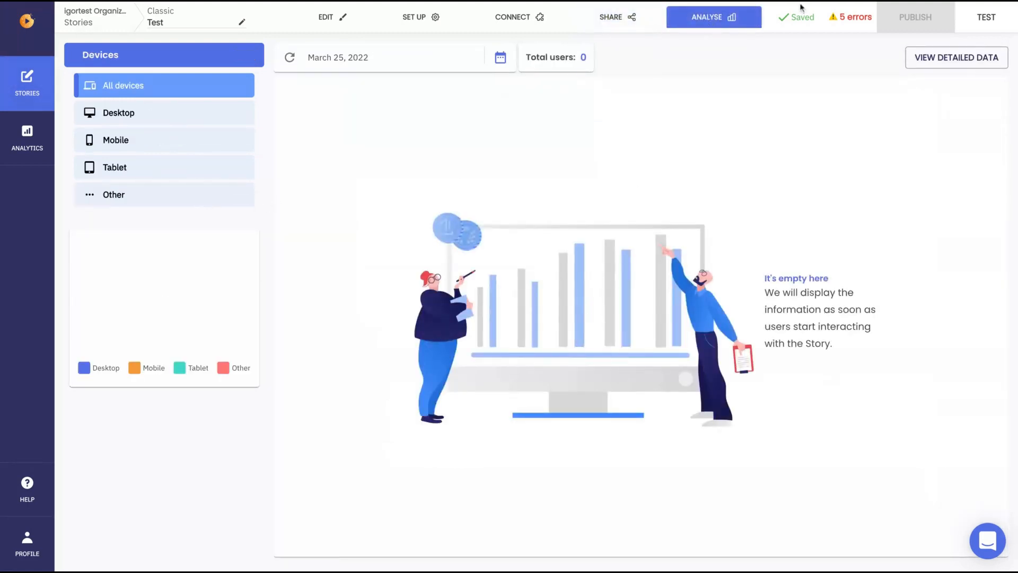
{"action": "left_click", "coordinate": [24, 133]}
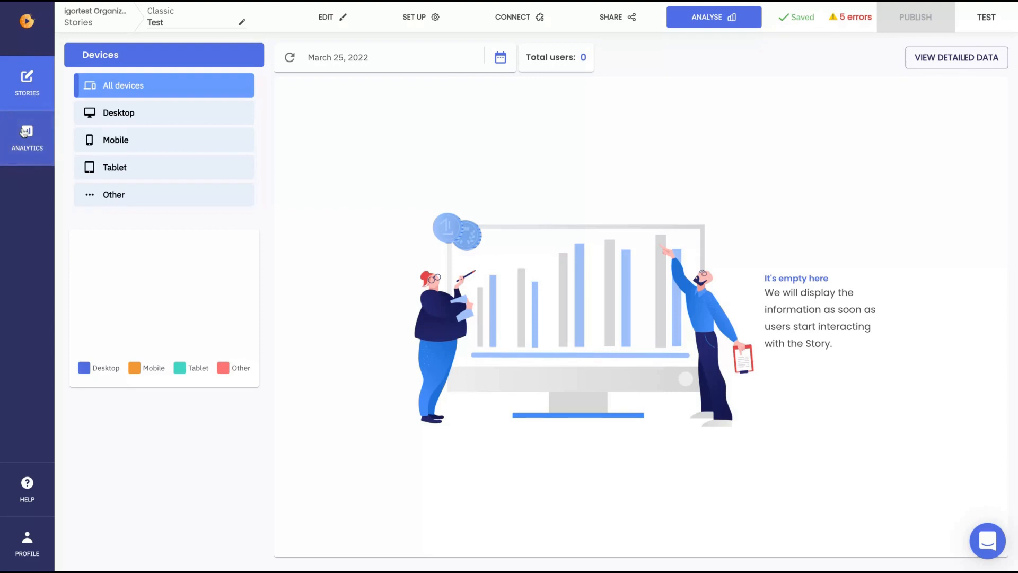